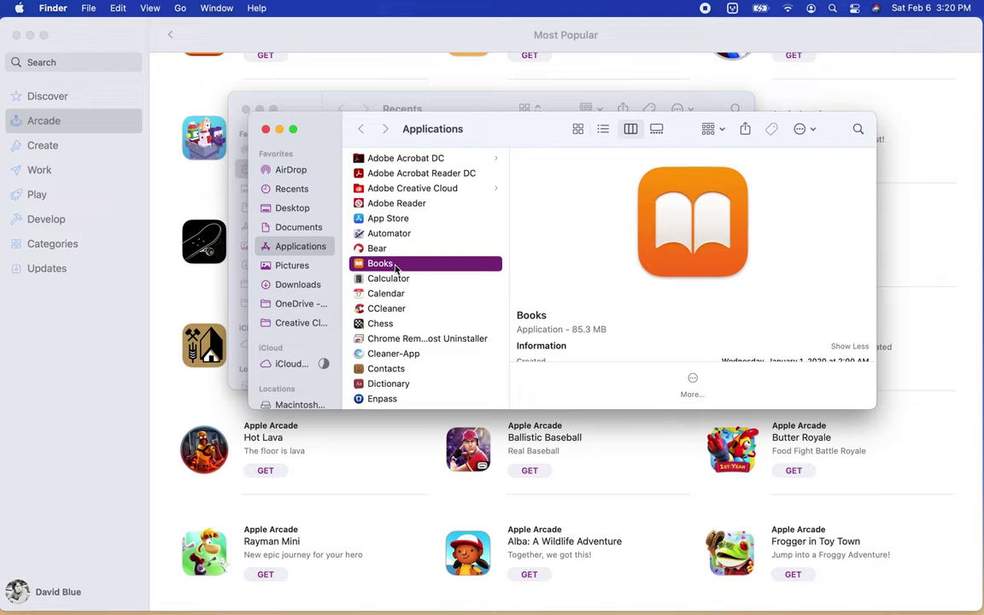
Select the Chess application in the Applications folder and open the customization settings for its Quick Actions.
scroll(414, 383, "down", 3)
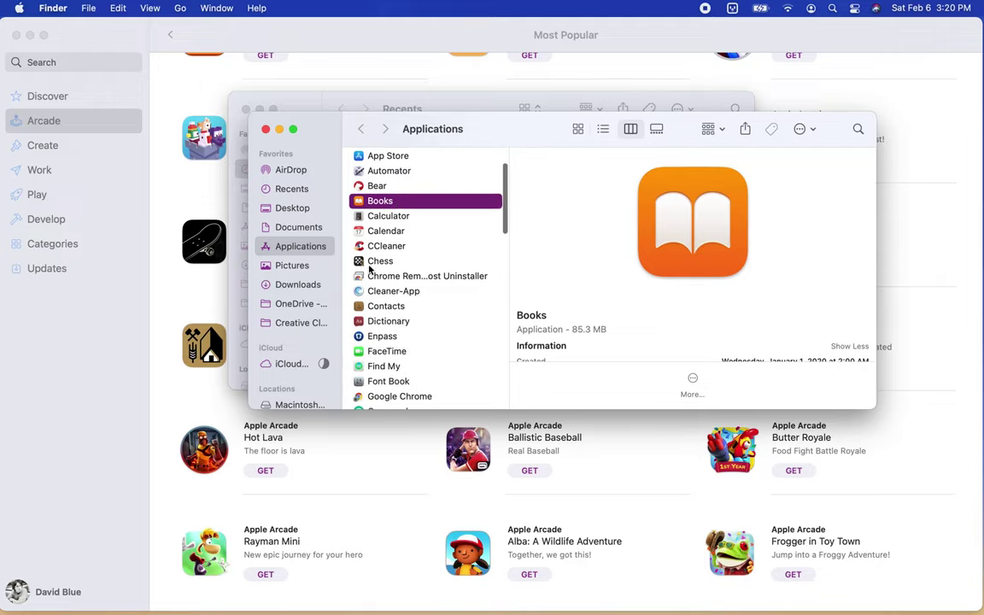
left_click(370, 264)
right_click(370, 267)
left_click(370, 266)
right_click(370, 267)
left_click(370, 266)
right_click(367, 267)
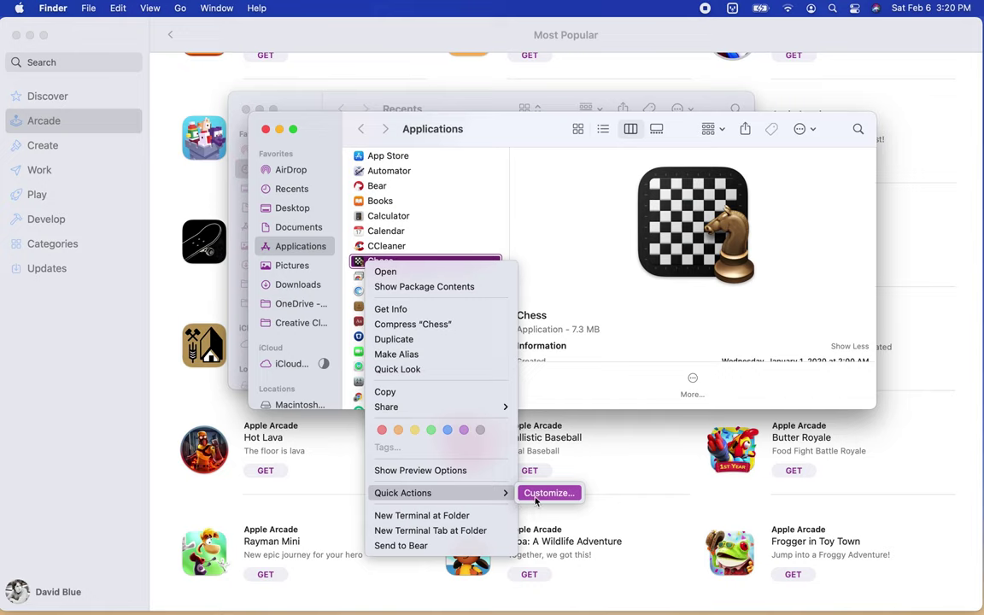
left_click(535, 501)
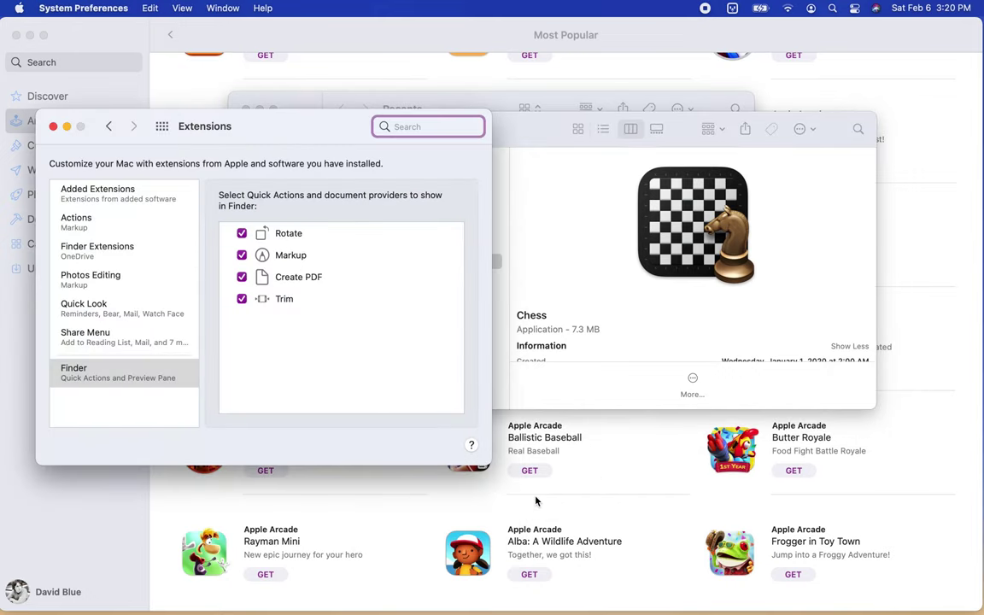
Move AirDrop above Mail in the Share Menu extensions and enable Save to Books.
left_click(141, 330)
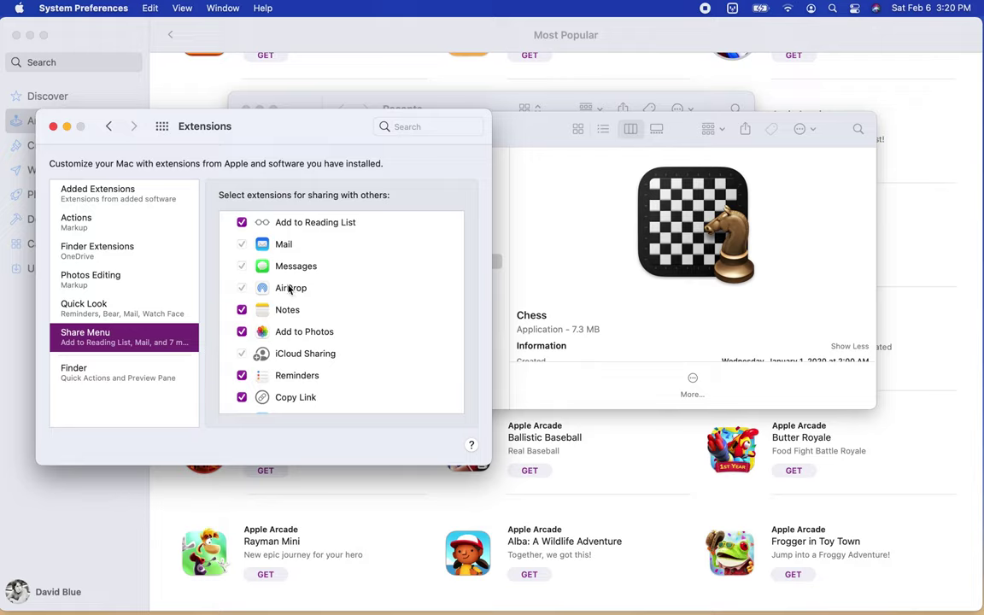
left_click_drag(289, 290, 288, 244)
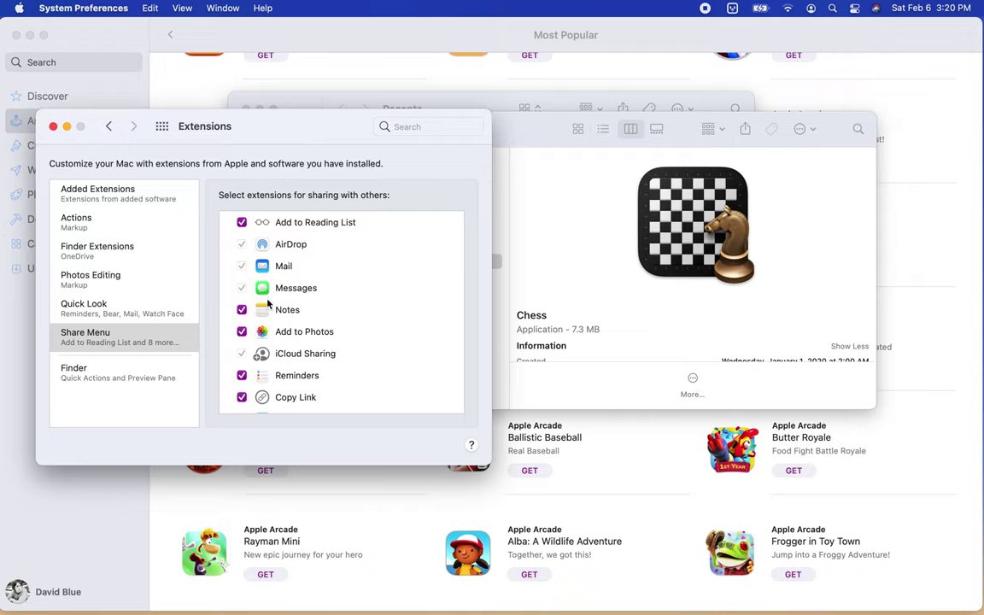
scroll(312, 334, "down", 3)
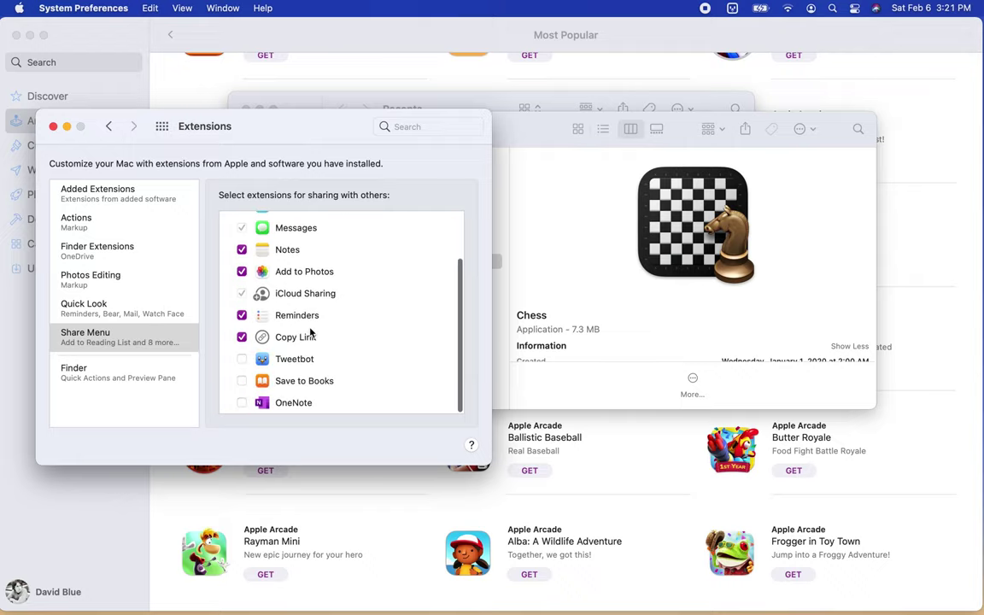
left_click(243, 384)
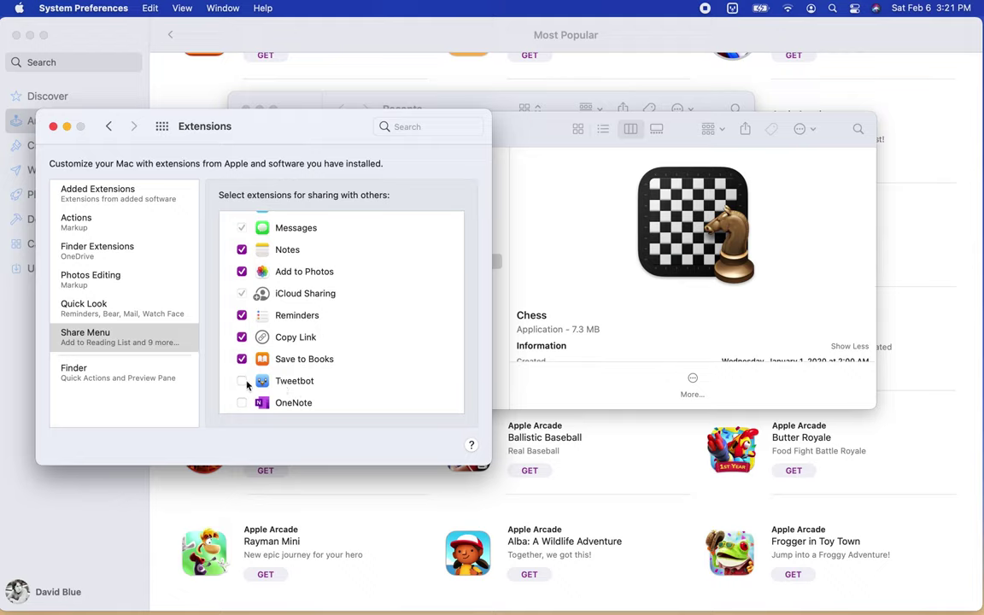
Review the extension categories from Actions through Quick Look and Finder, and quit System Preferences.
left_click(130, 215)
left_click(148, 247)
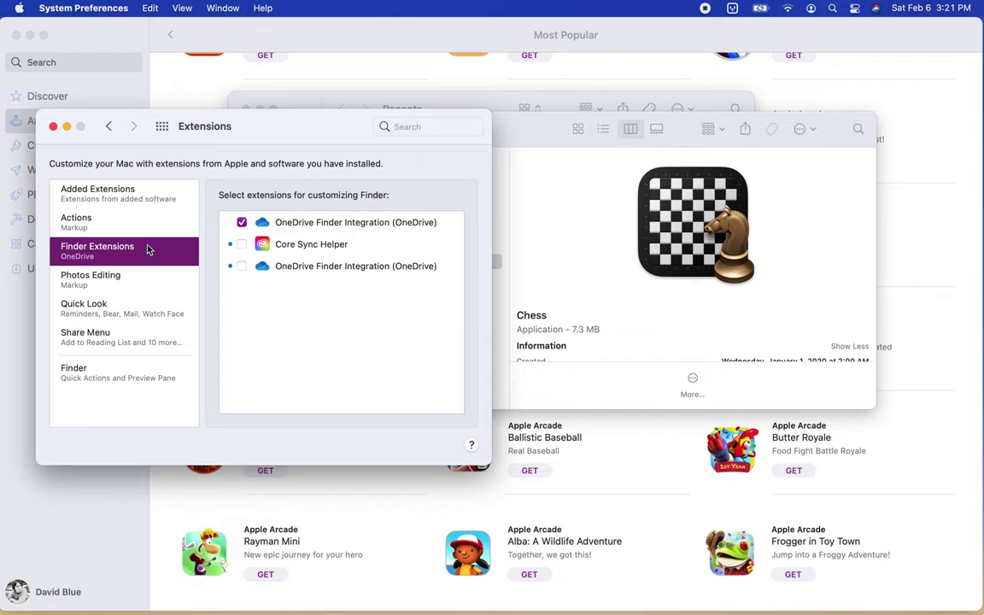
left_click(147, 282)
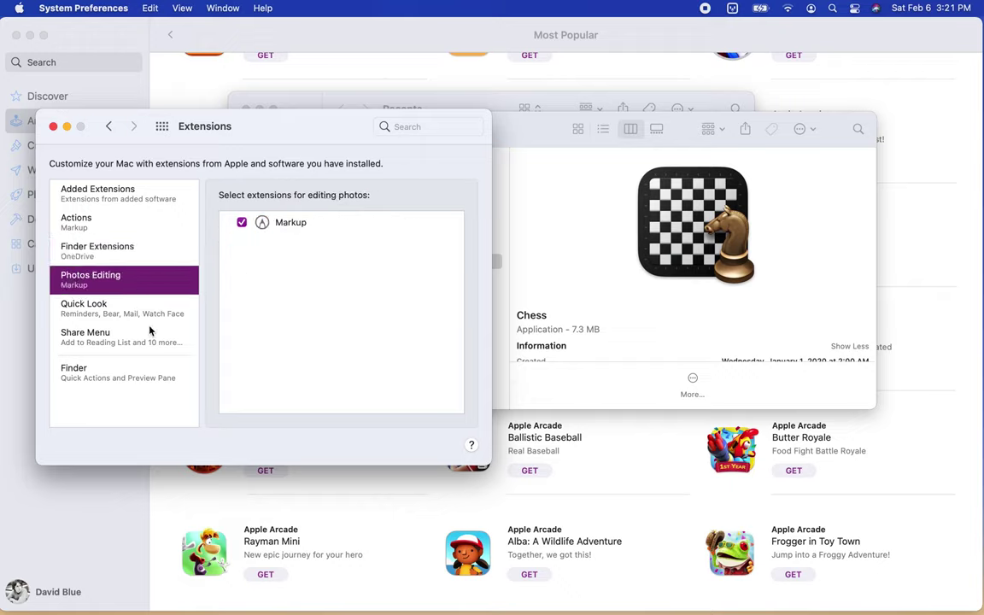
left_click(150, 332)
left_click(137, 299)
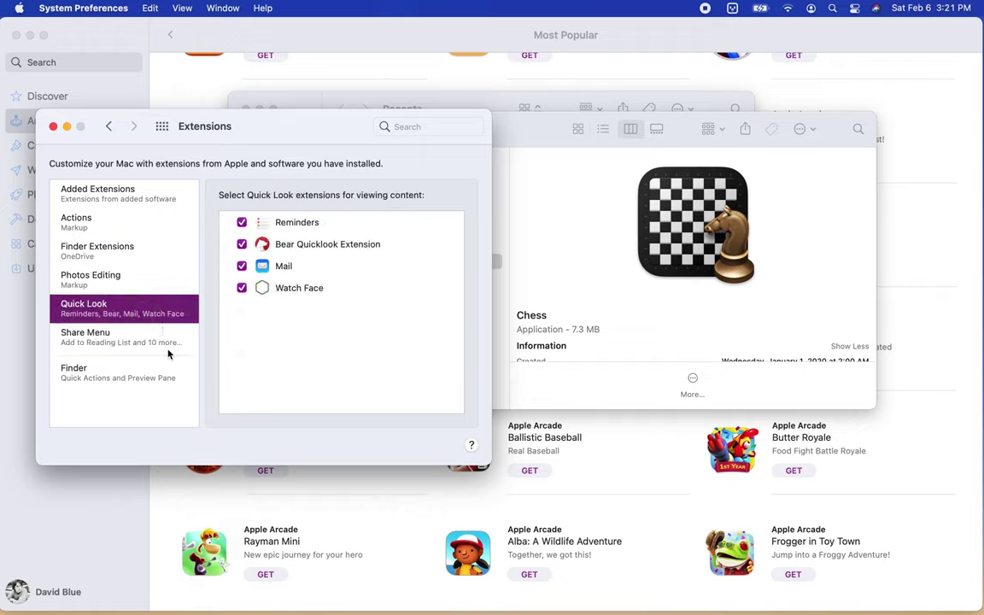
left_click(168, 353)
left_click(162, 370)
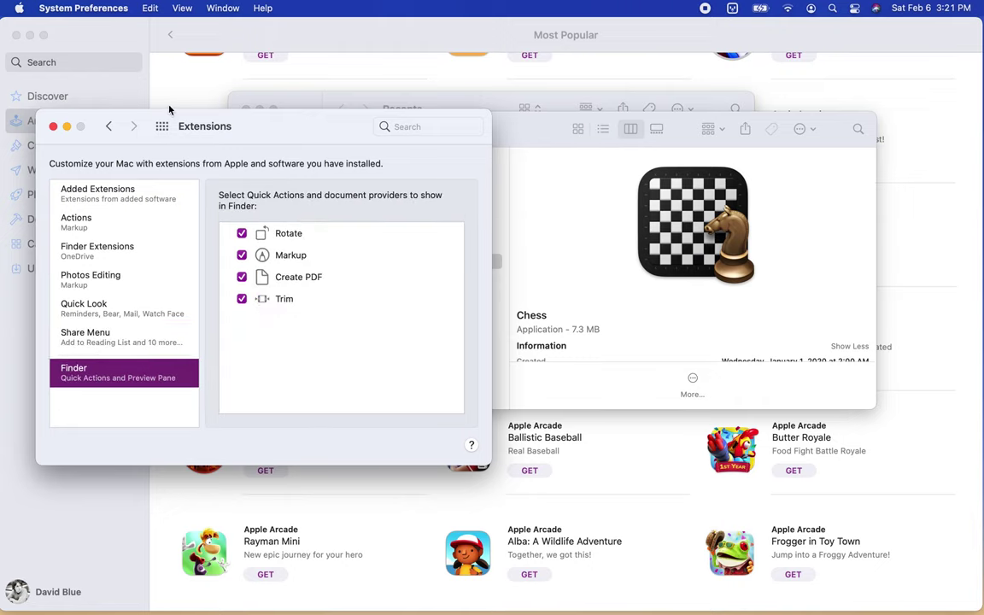
key("super+q")
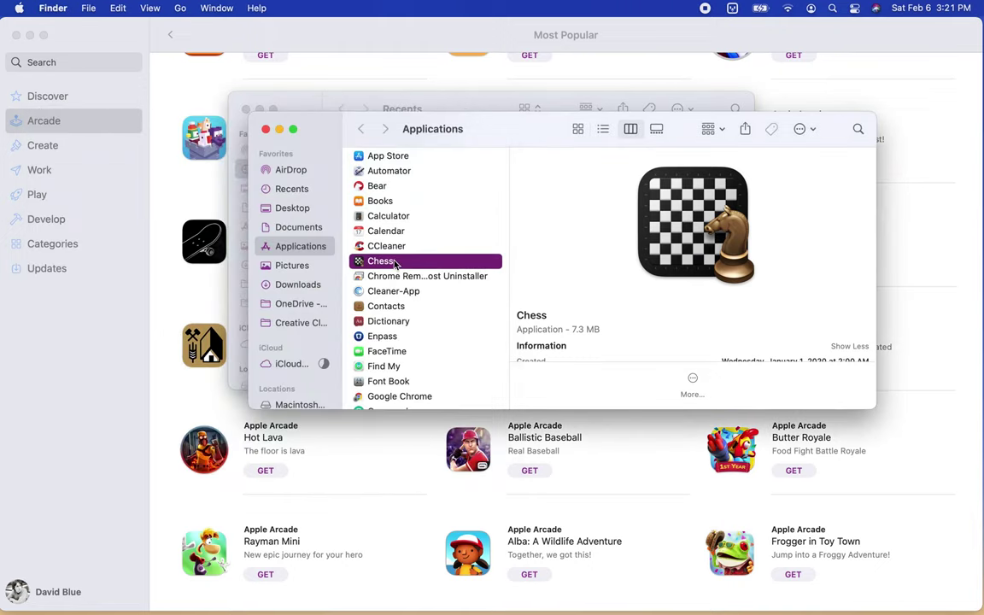
Try to move Chess to the Trash, and empty the Trash.
left_click_drag(396, 265, 760, 603)
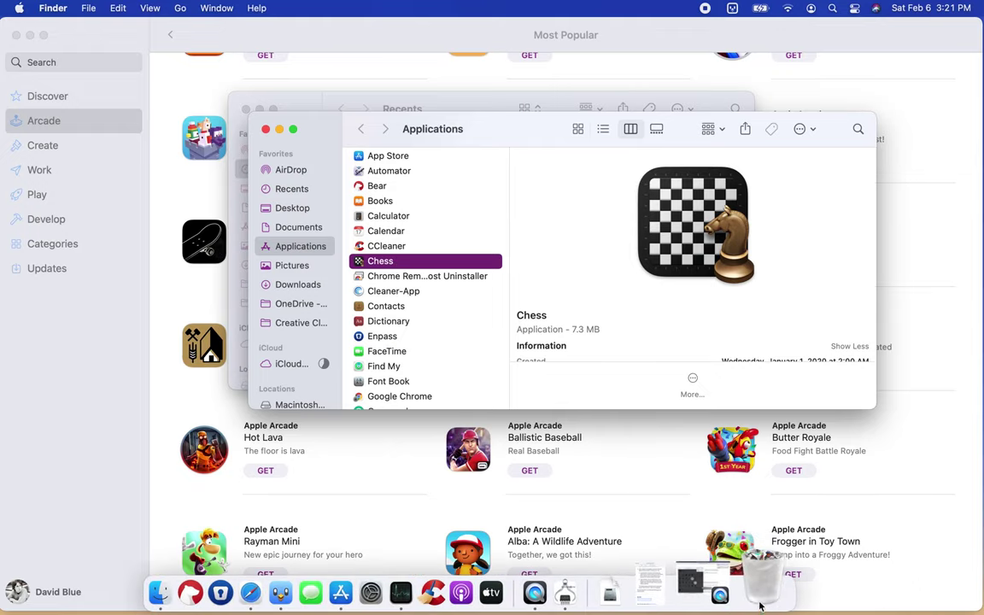
right_click(761, 598)
left_click(768, 519)
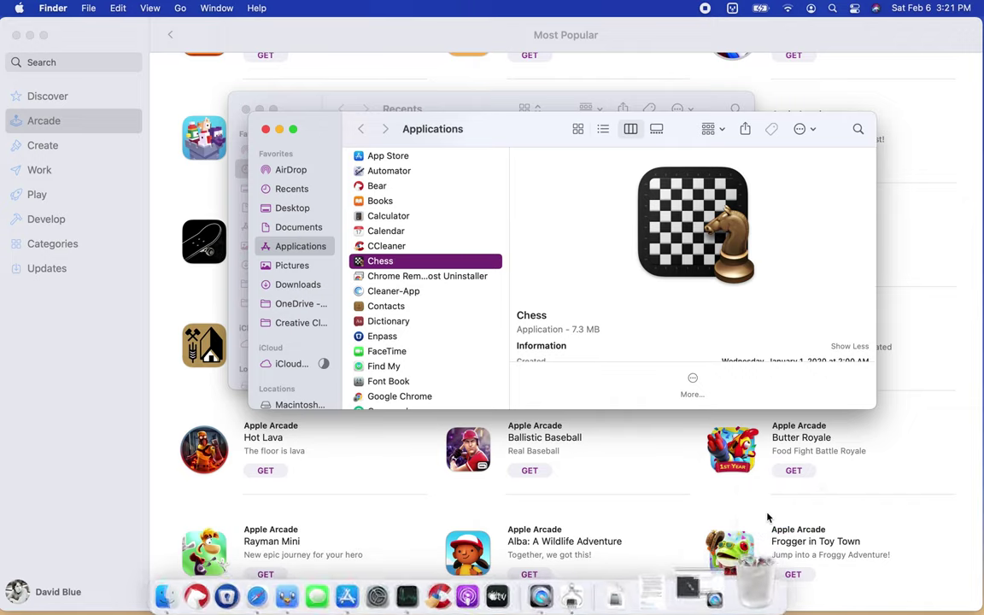
key("Return")
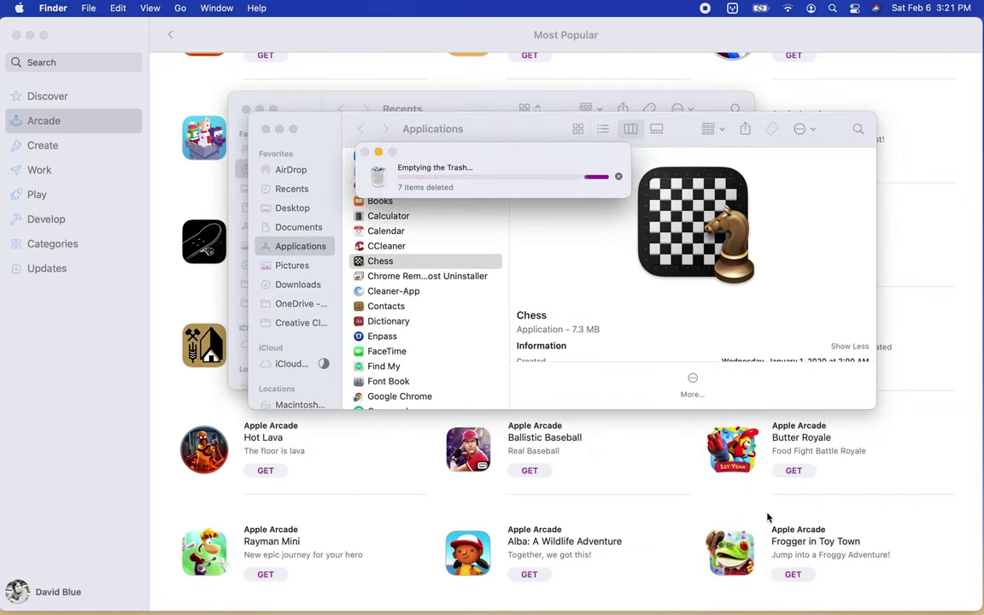
Switch to the App Store, look through the main Arcade page and open its list of all games.
key("super+Tab")
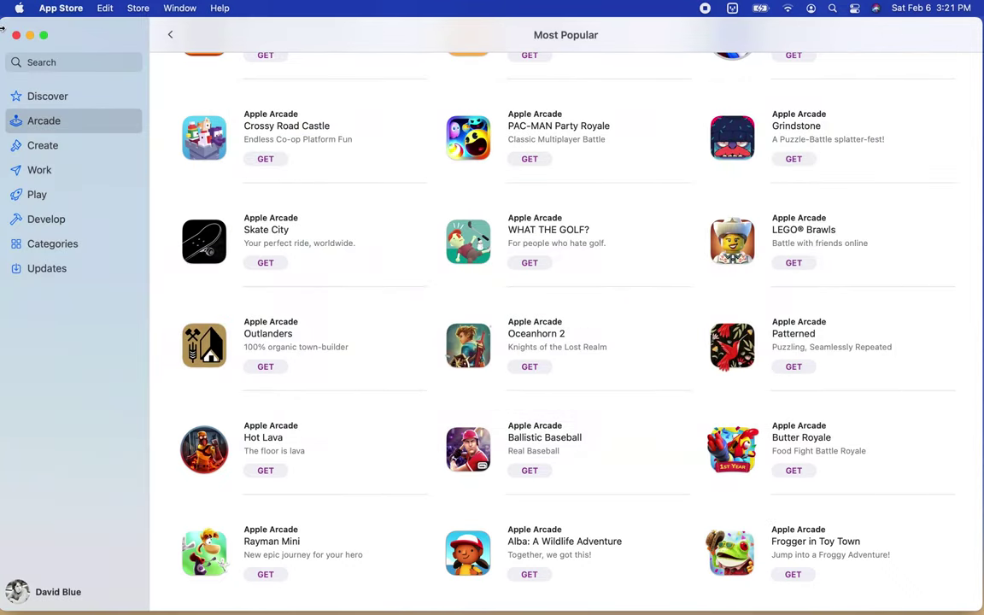
scroll(237, 240, "up", 5)
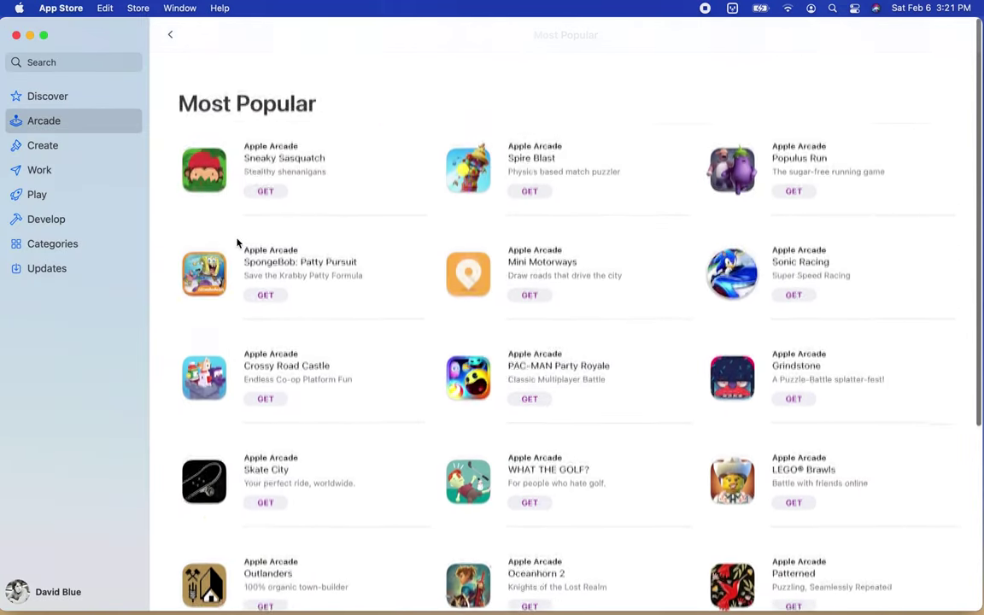
left_click(26, 130)
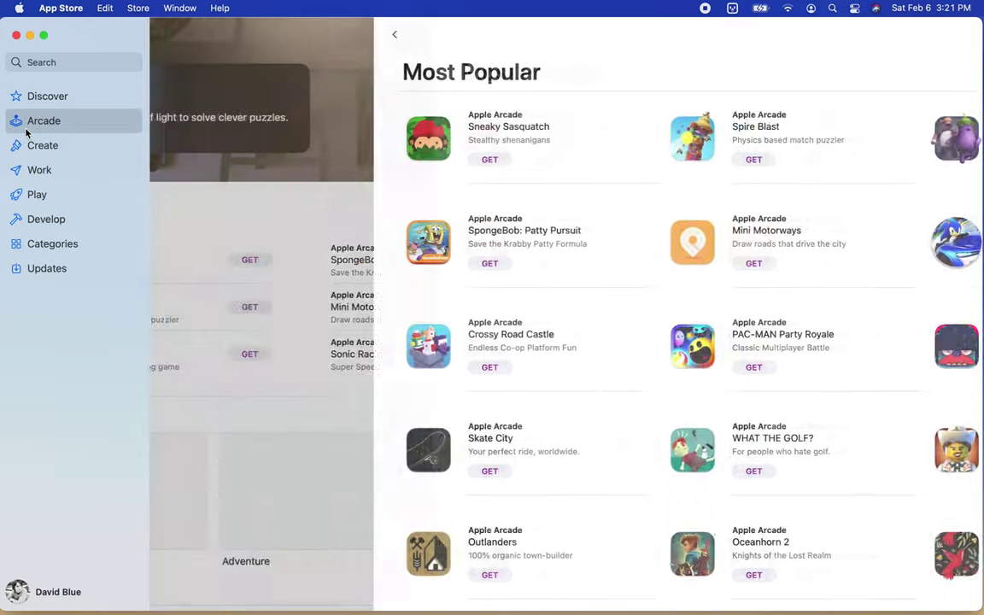
scroll(352, 253, "down", 3)
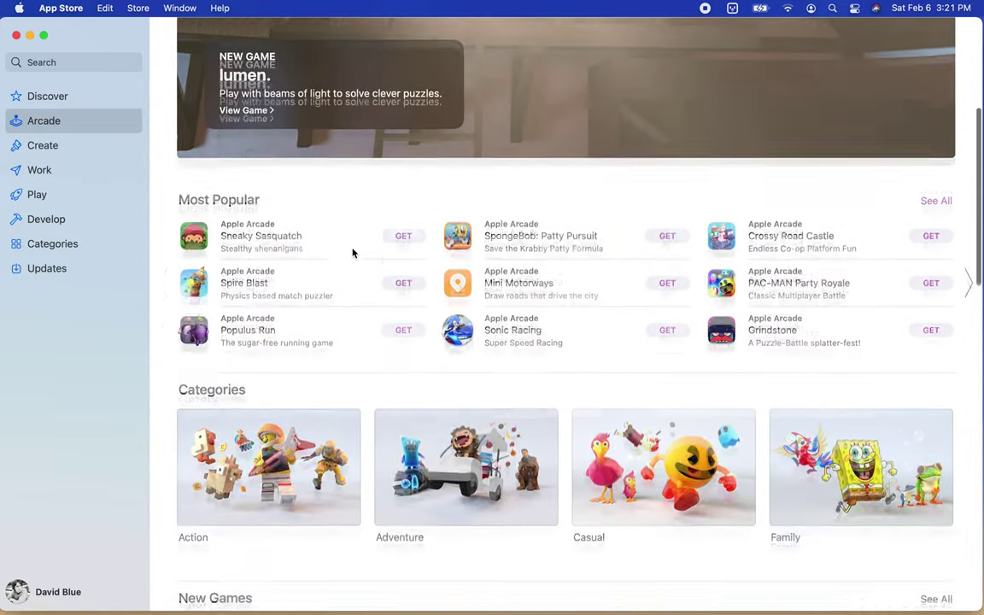
scroll(353, 254, "down", 3)
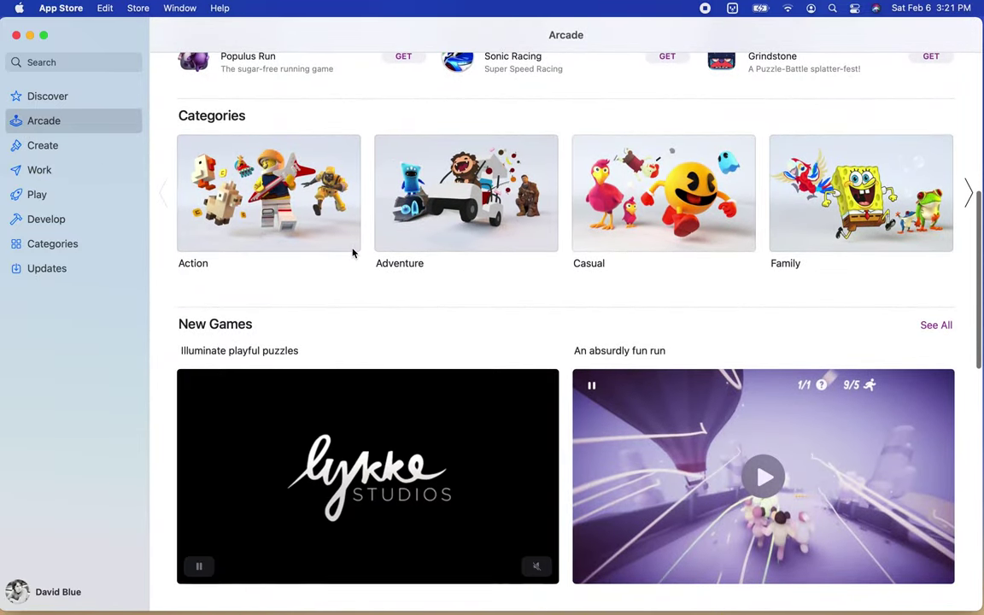
scroll(356, 282, "down", 10)
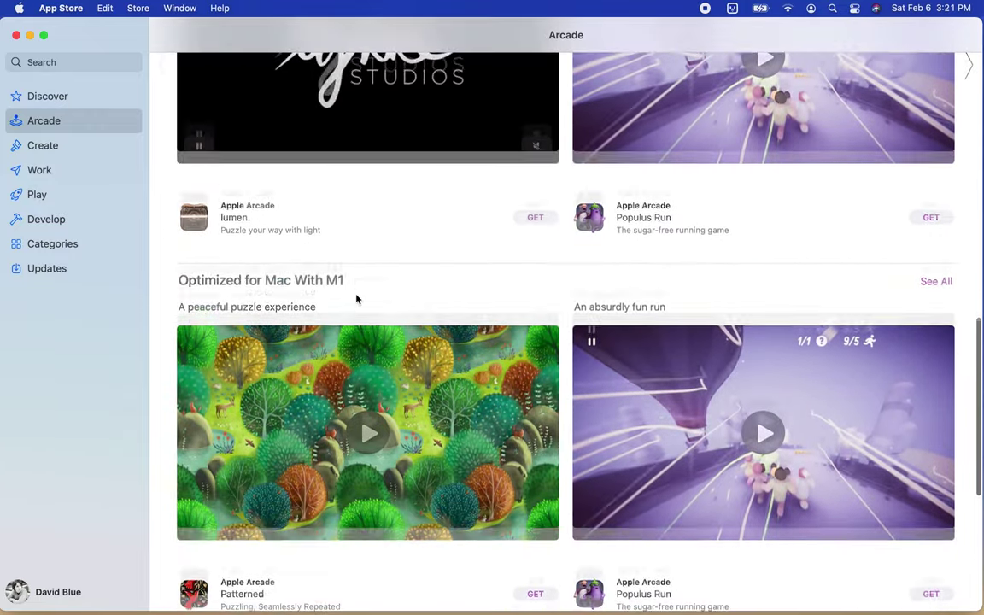
scroll(357, 299, "down", 5)
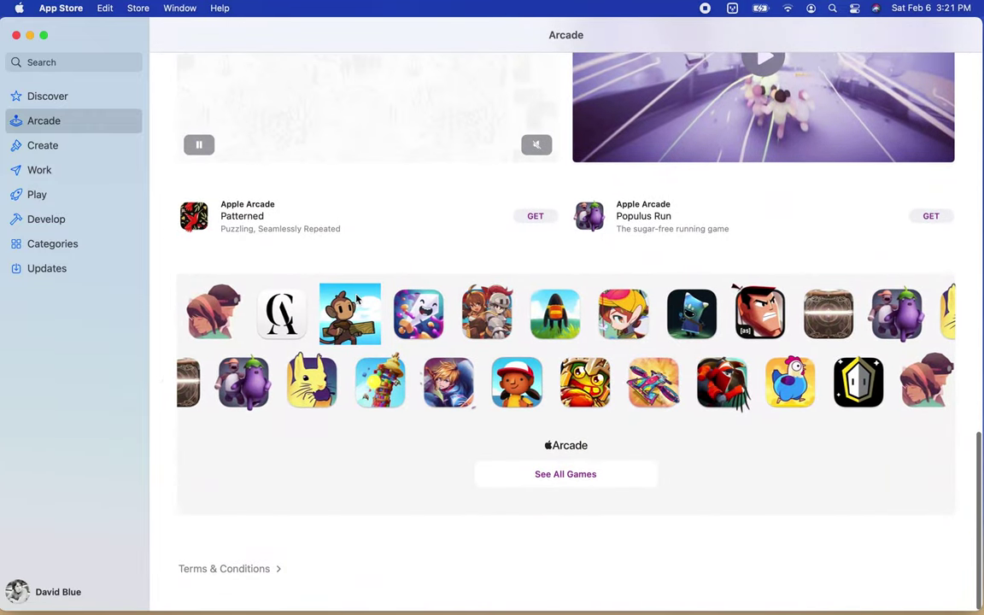
left_click(516, 483)
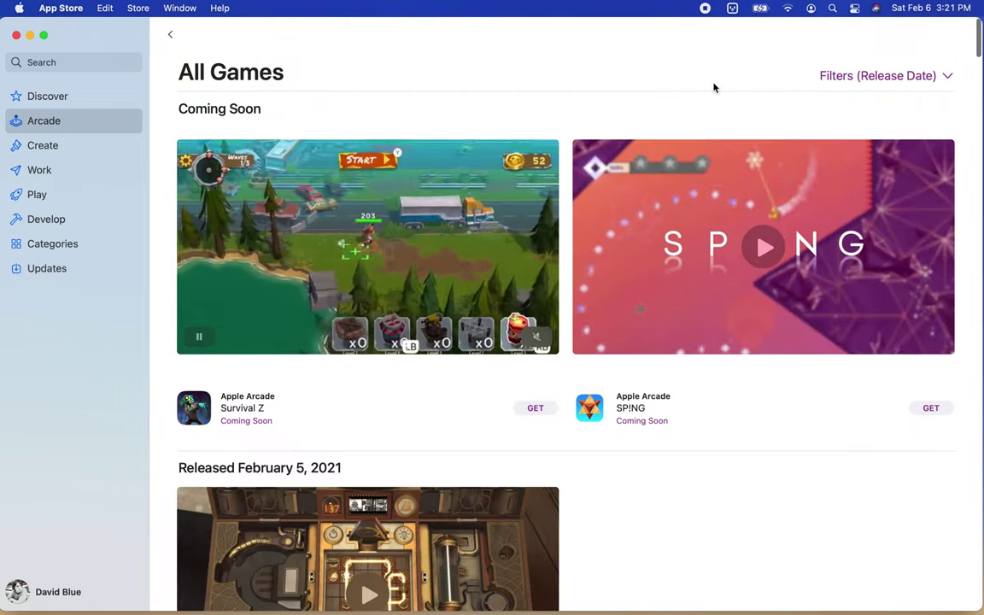
Exclude Coming Soon titles through the All Games filters and browse the filtered games by release date.
left_click(915, 77)
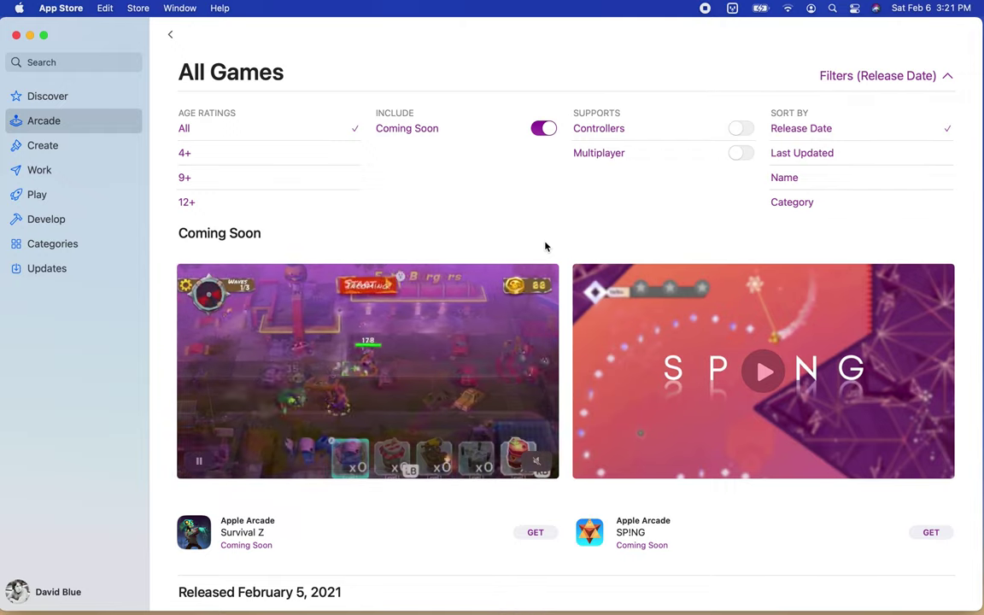
left_click(543, 129)
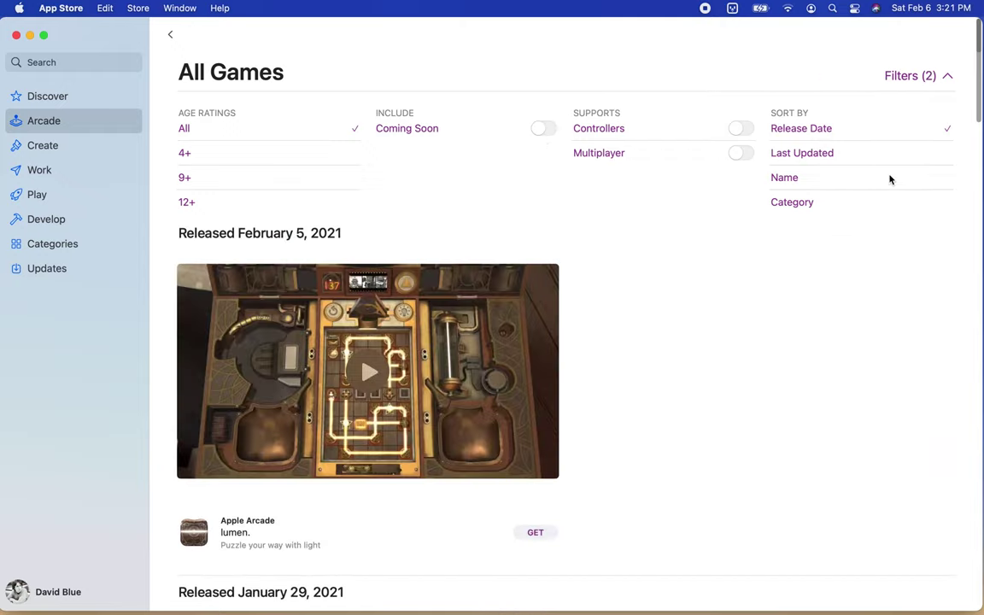
scroll(864, 197, "down", 5)
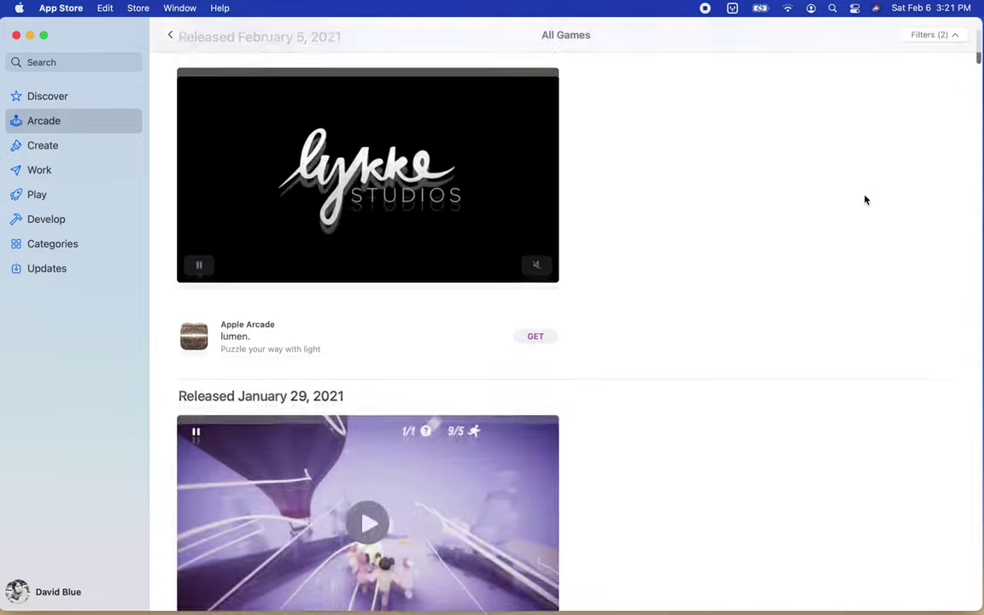
scroll(865, 200, "down", 10)
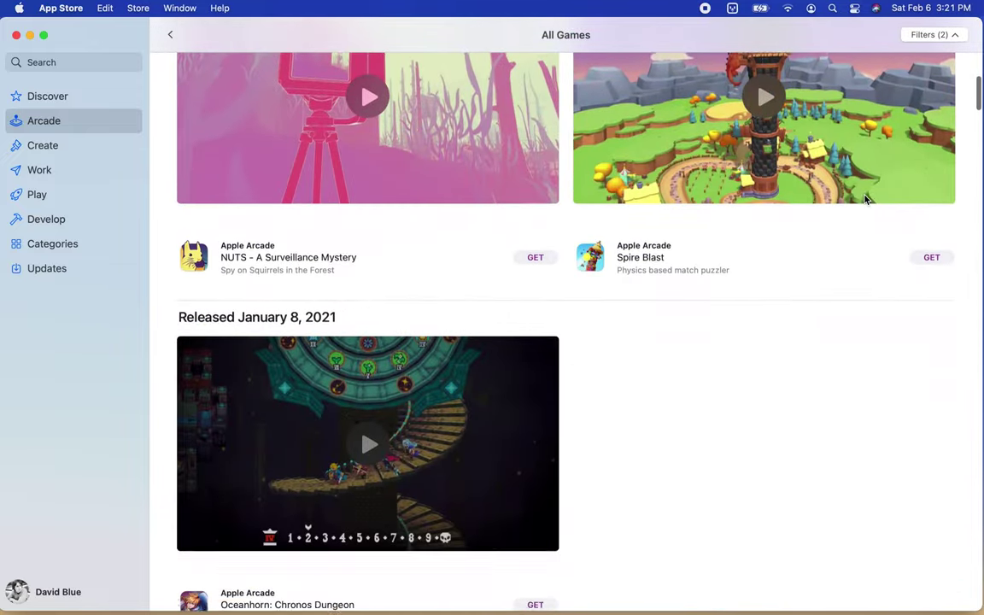
scroll(864, 198, "down", 6)
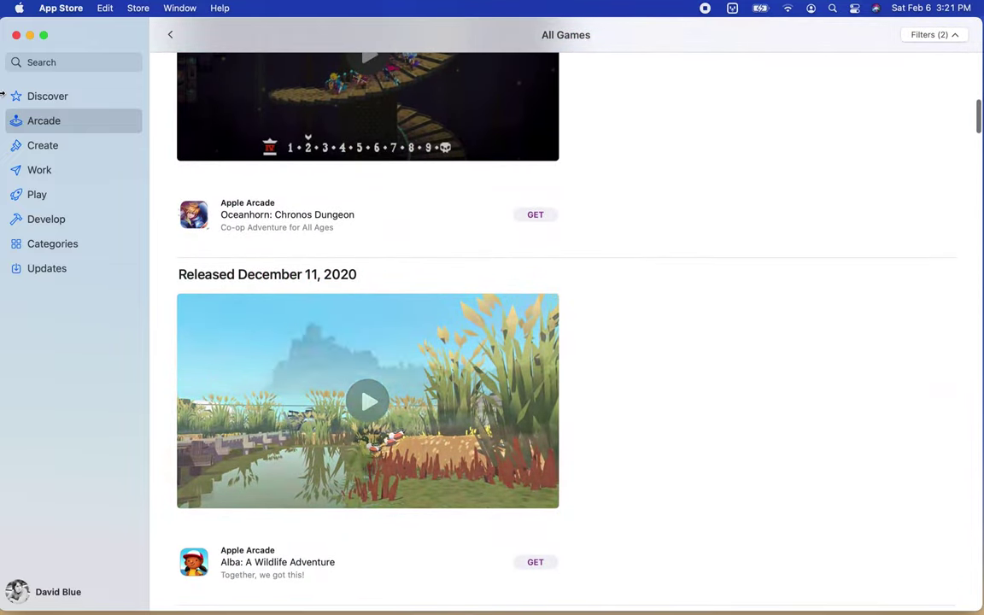
Open the account's purchased apps and download Poolside FM and Apple Developer.
left_click(41, 589)
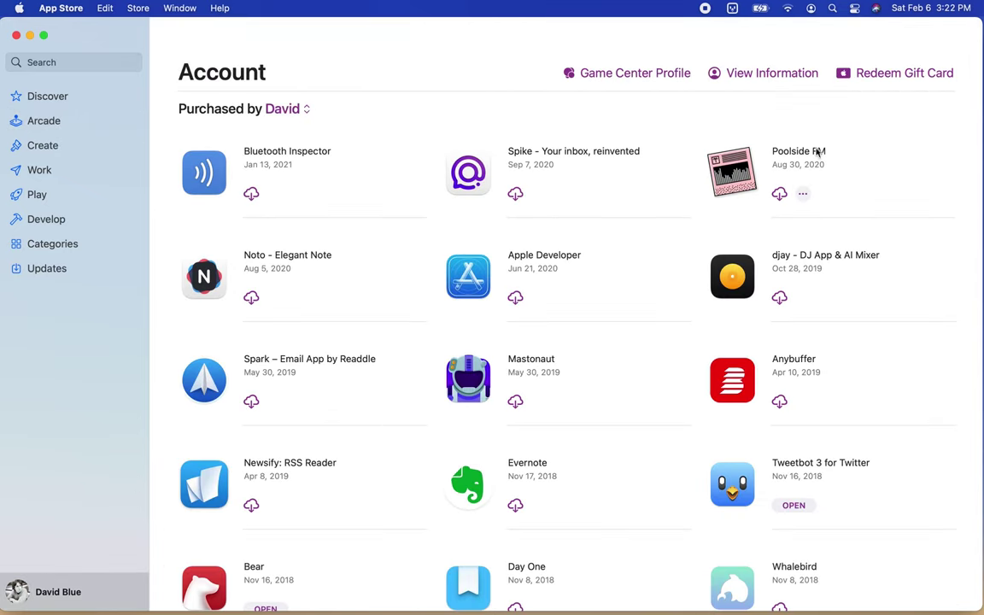
mouse_move(799, 203)
mouse_move(653, 295)
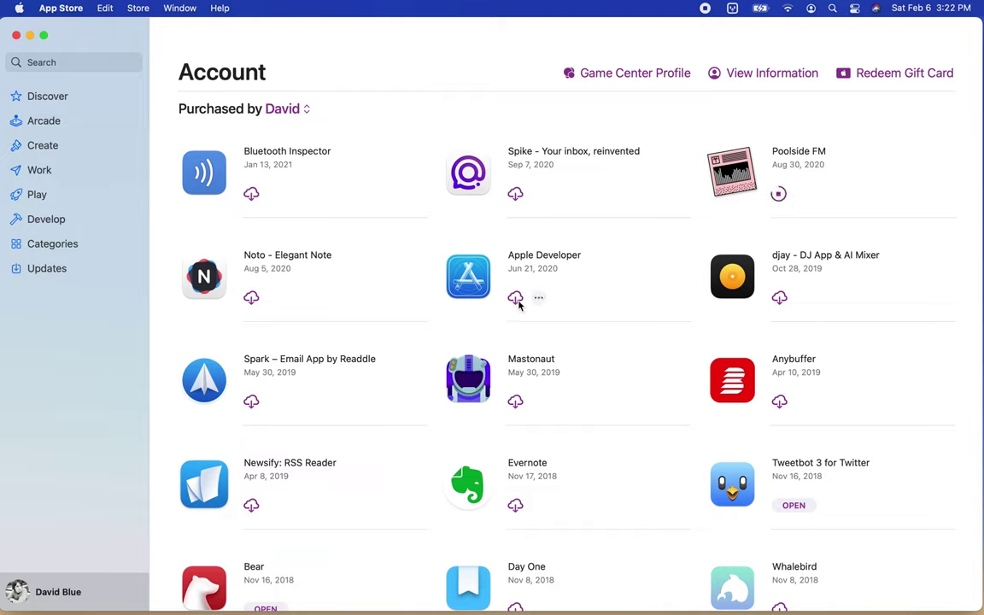
Open Mastonaut's product page, download the app and return to the purchased apps.
left_click(515, 418)
left_click(289, 128)
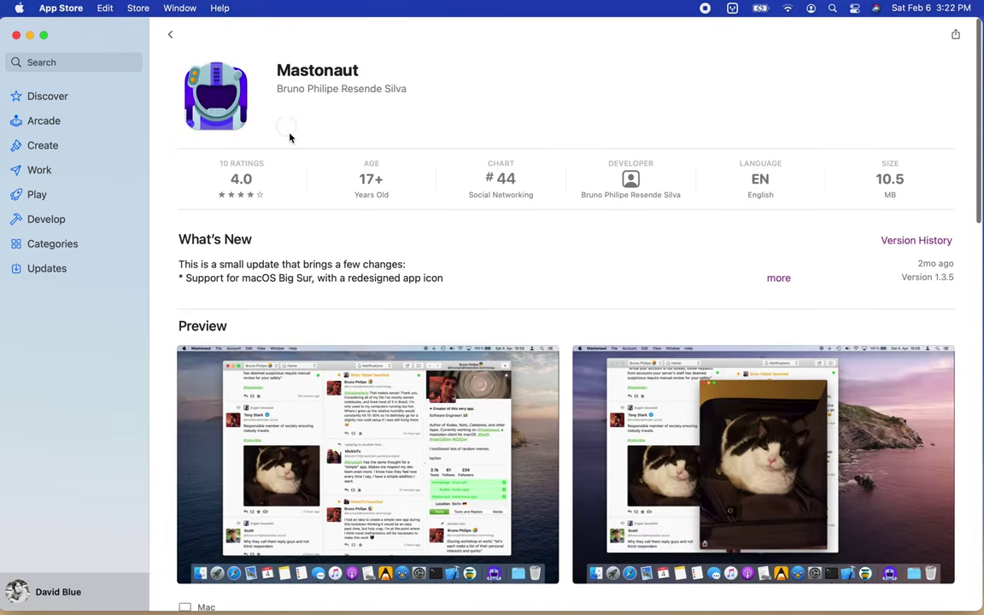
left_click(169, 34)
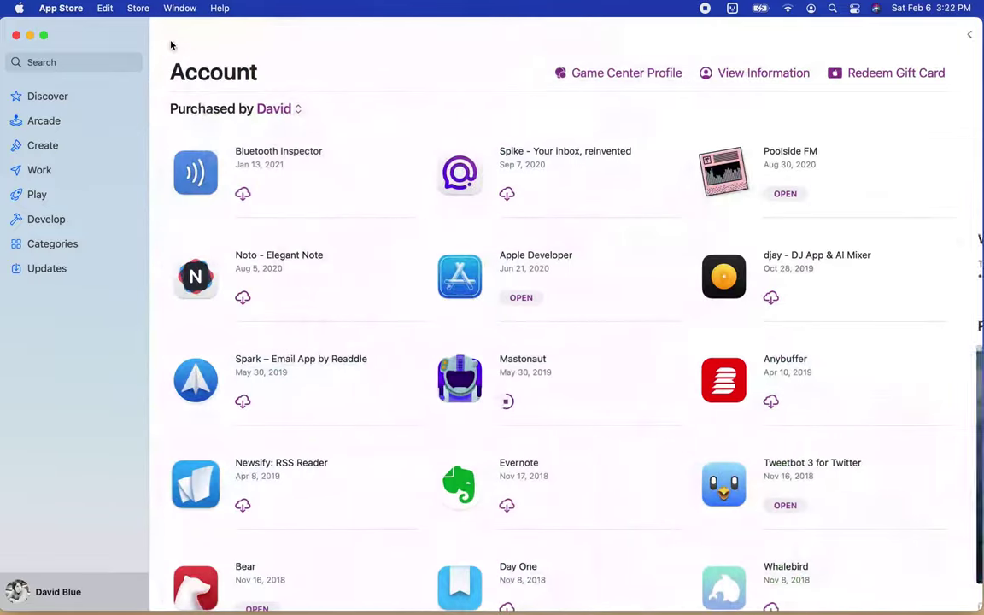
Find Day One further down the purchased apps and start its download.
scroll(596, 510, "down", 3)
scroll(595, 509, "down", 4)
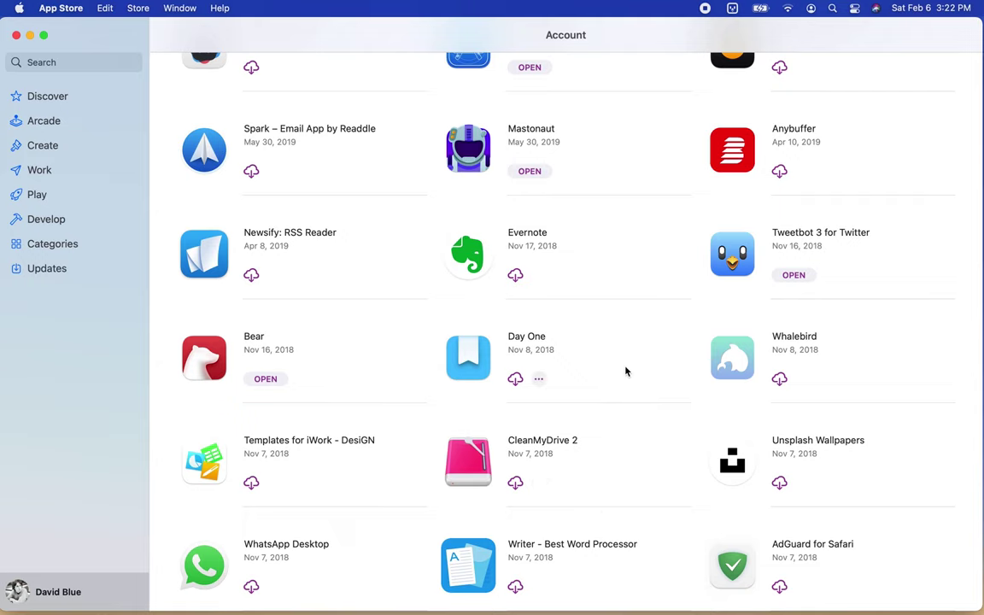
scroll(627, 372, "down", 3)
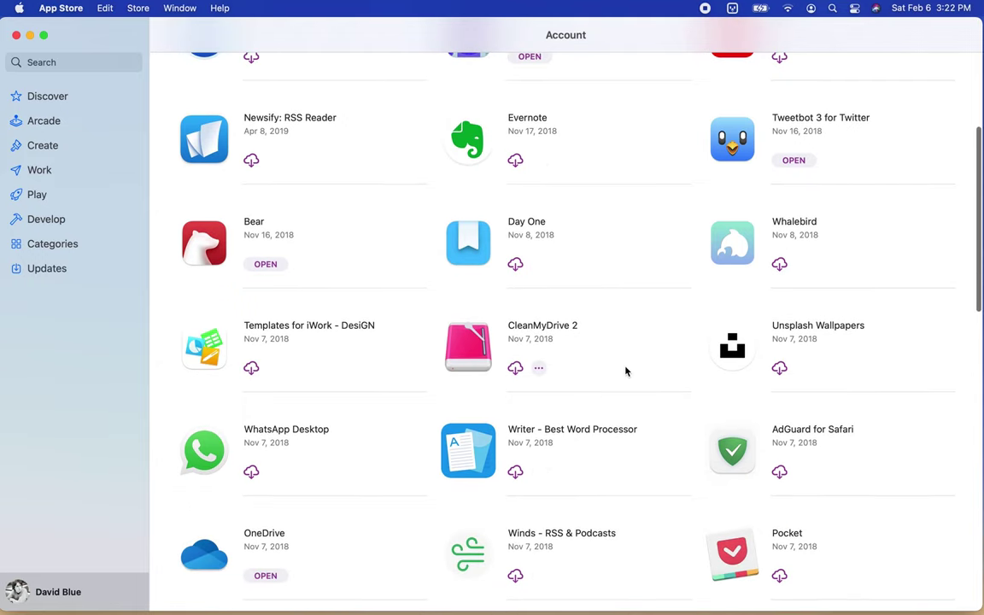
left_click(515, 268)
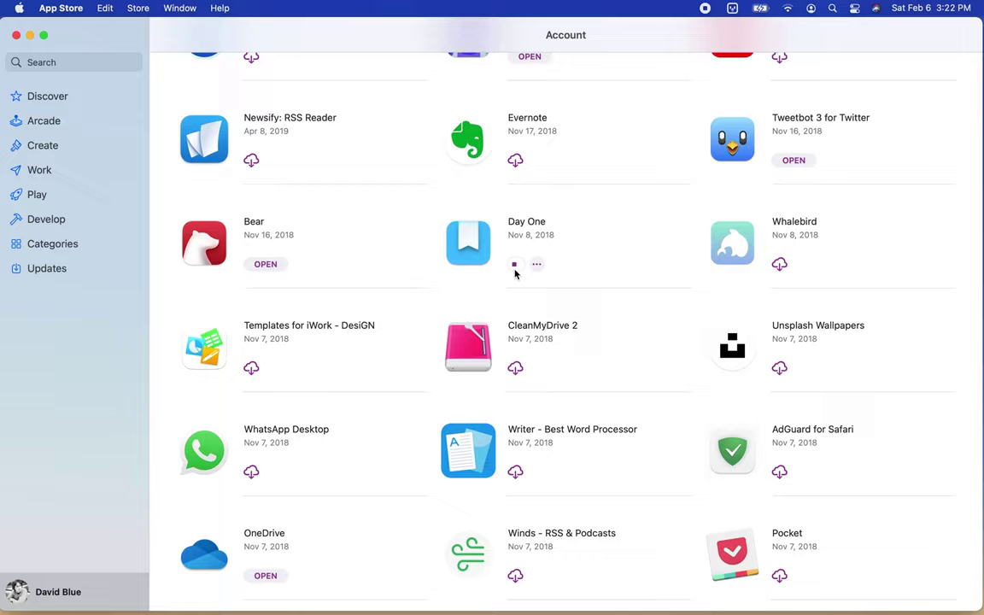
Find Mast: for Mastodon further down the purchased apps, open its product page and download the app.
scroll(515, 271, "down", 5)
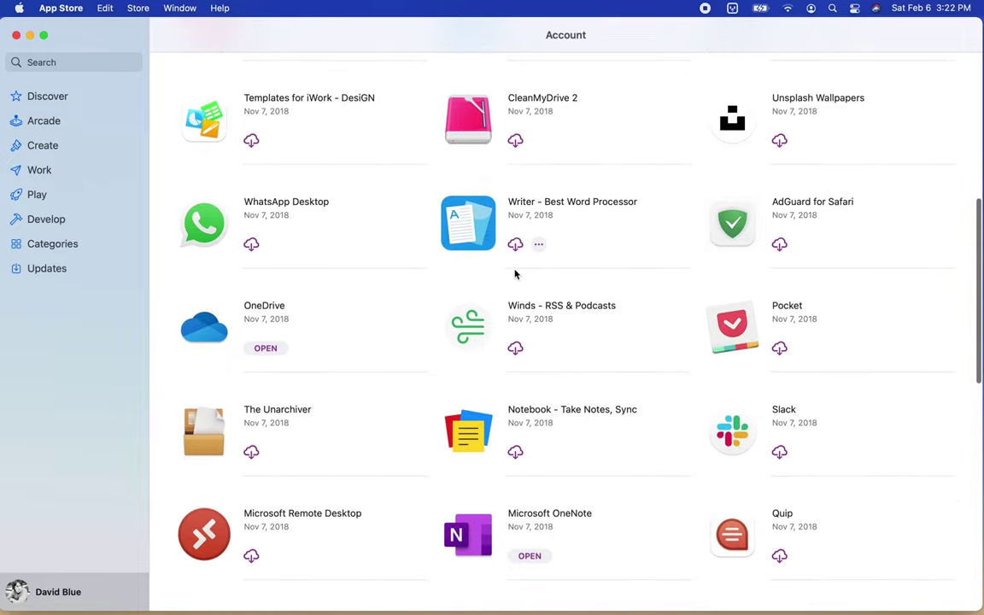
scroll(515, 274, "down", 3)
scroll(515, 274, "down", 2)
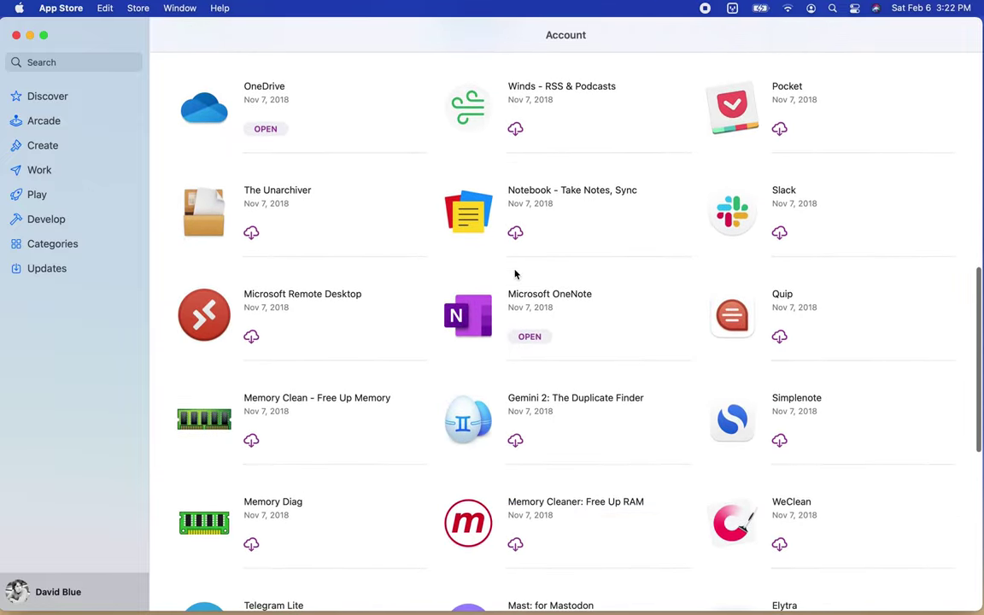
scroll(516, 274, "down", 3)
mouse_move(250, 170)
scroll(244, 198, "down", 5)
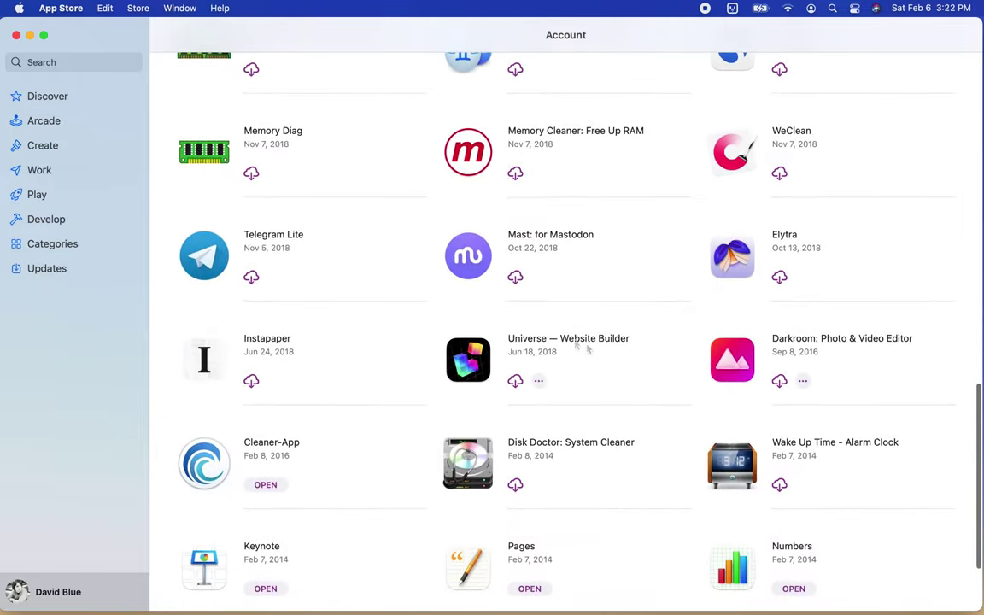
mouse_move(550, 300)
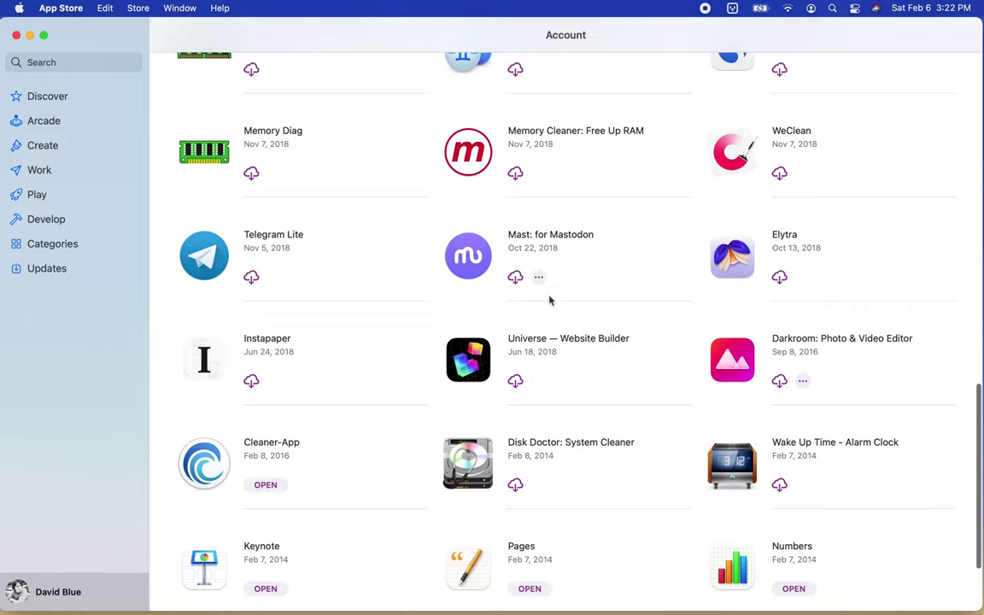
left_click(481, 264)
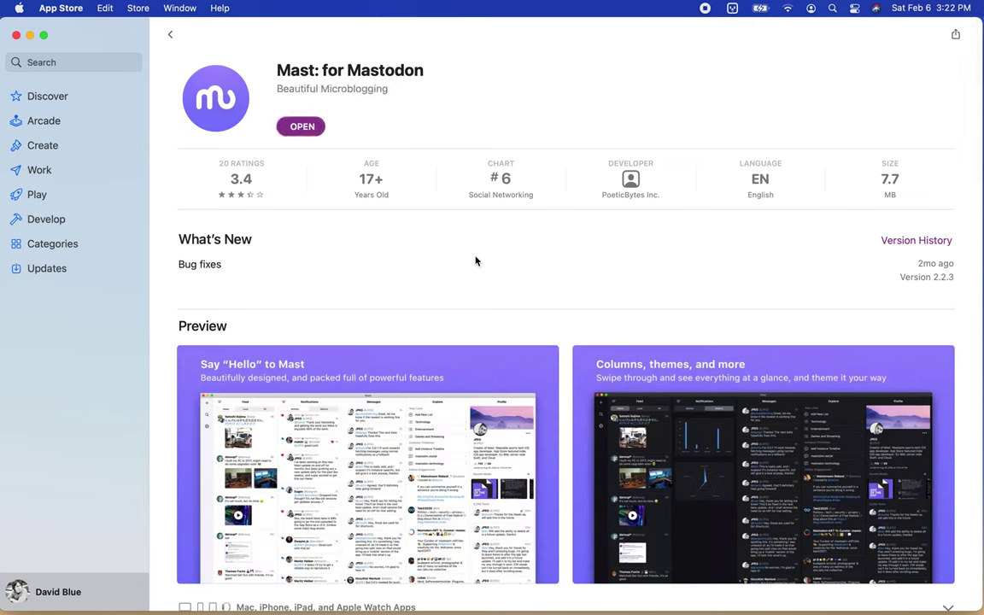
Look through the Develop, Create and Arcade sections, and browse Discover down to the Master Your Mac stories.
left_click(66, 221)
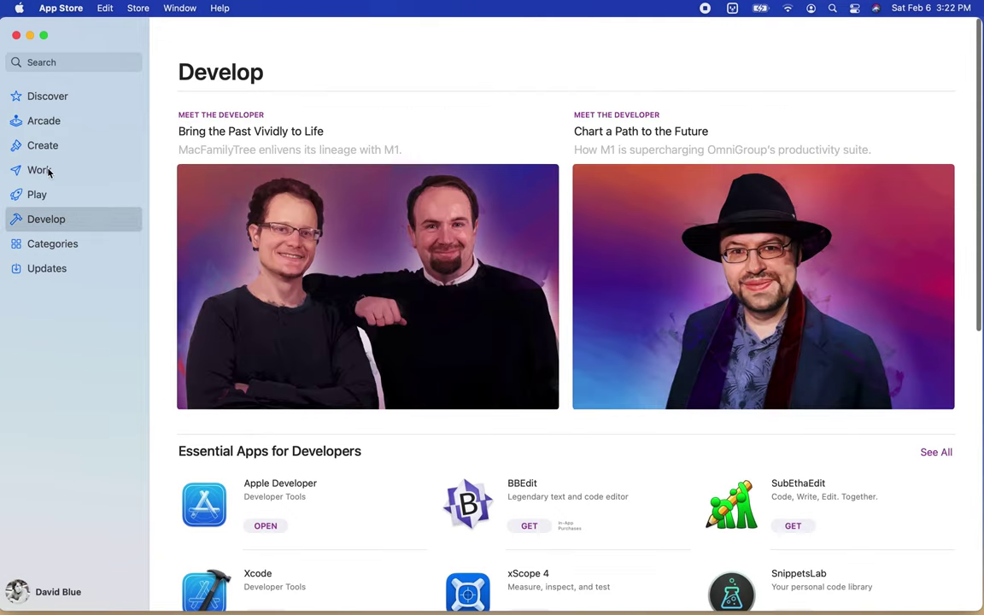
left_click(46, 147)
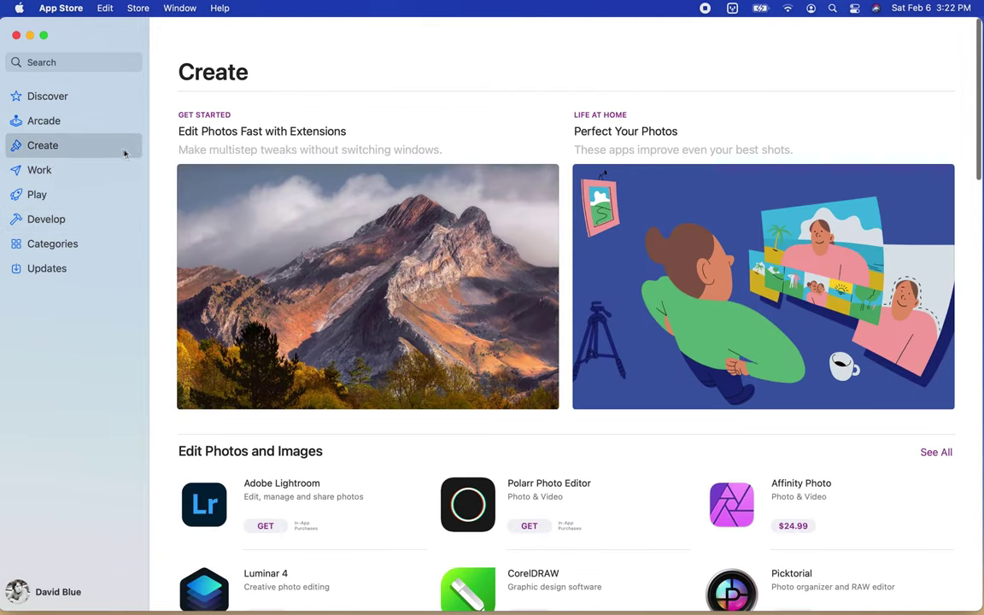
left_click(88, 120)
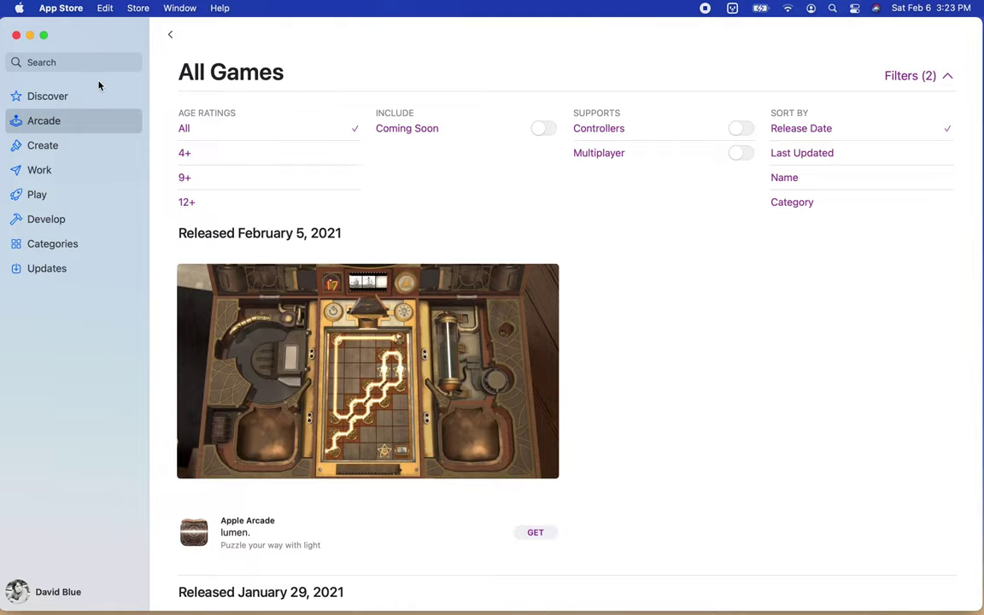
left_click(69, 95)
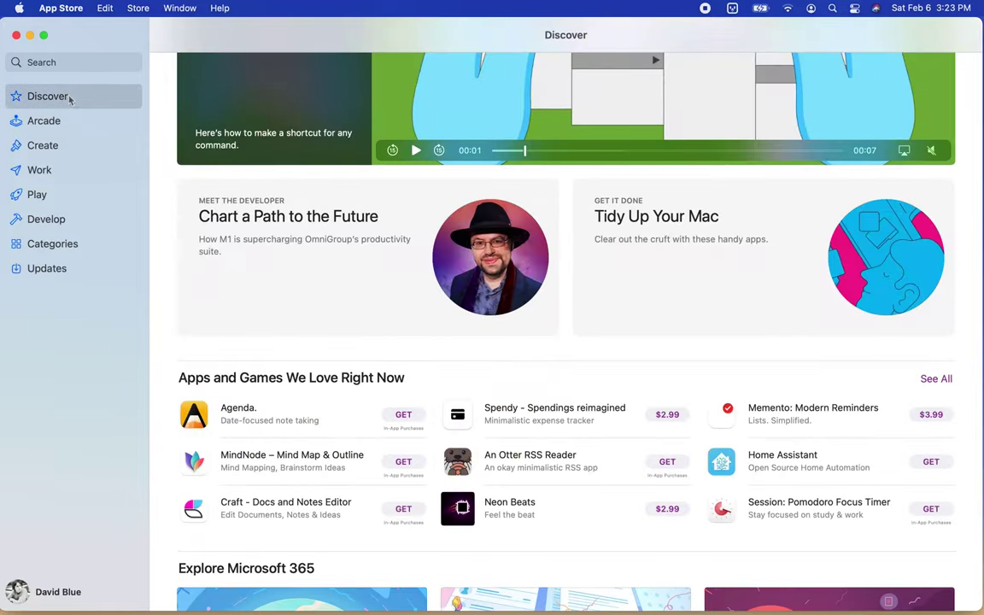
scroll(401, 366, "down", 8)
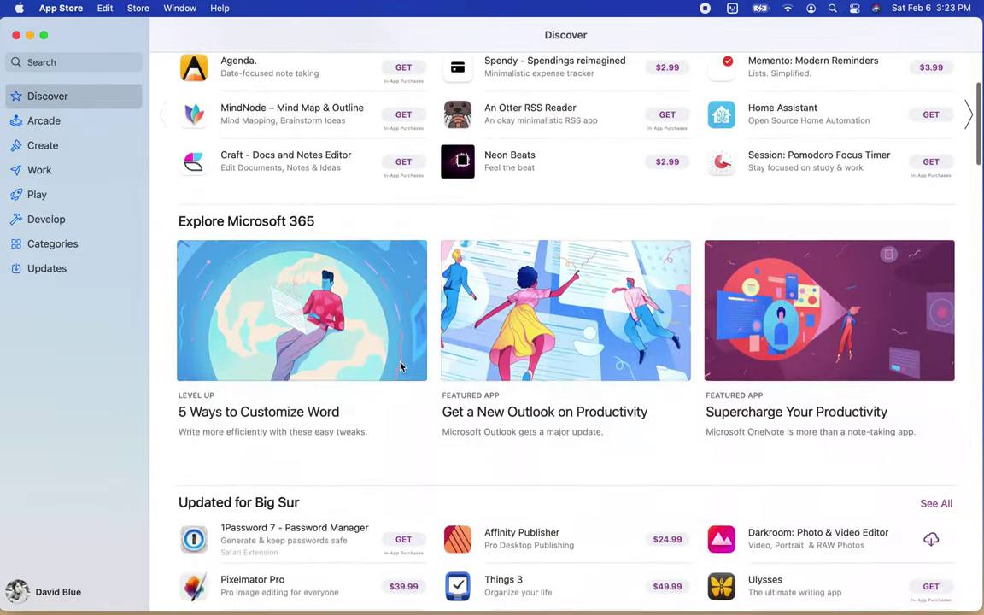
scroll(400, 366, "down", 3)
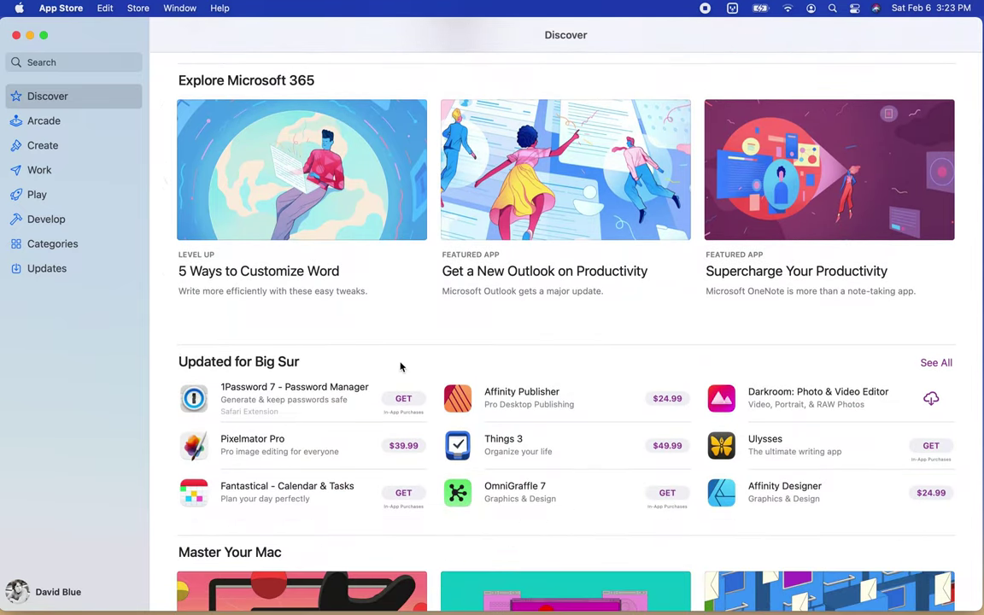
Open the Great With Controllers story and read through its suggested games and Apple Arcade standouts.
scroll(401, 366, "down", 1)
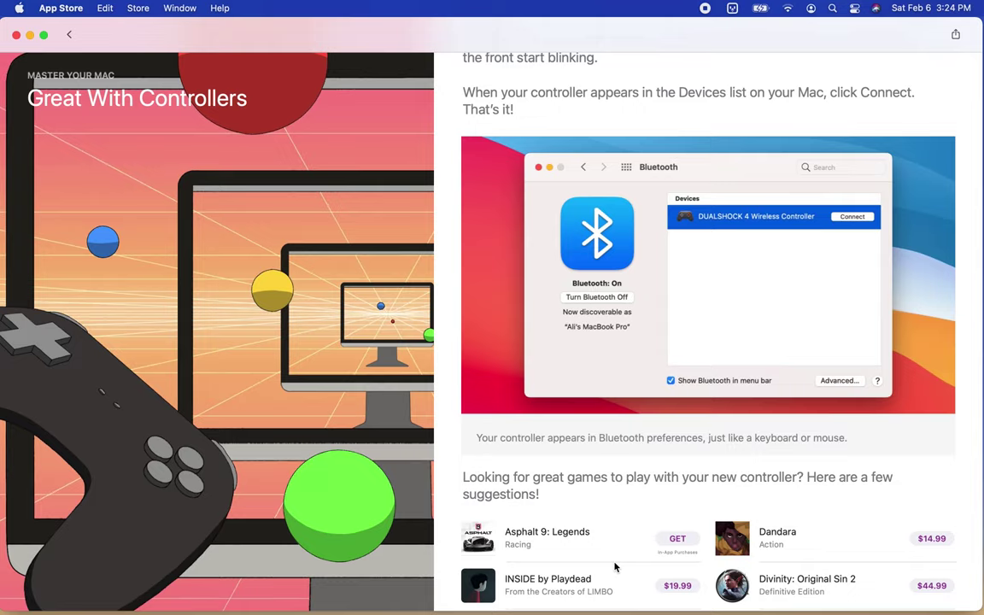
scroll(614, 566, "down", 6)
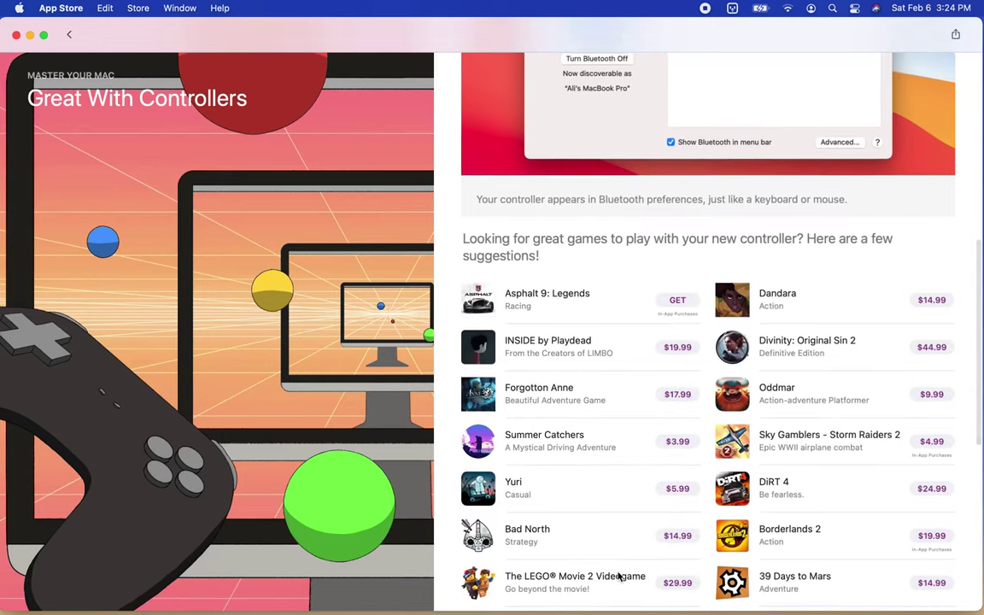
scroll(619, 577, "down", 3)
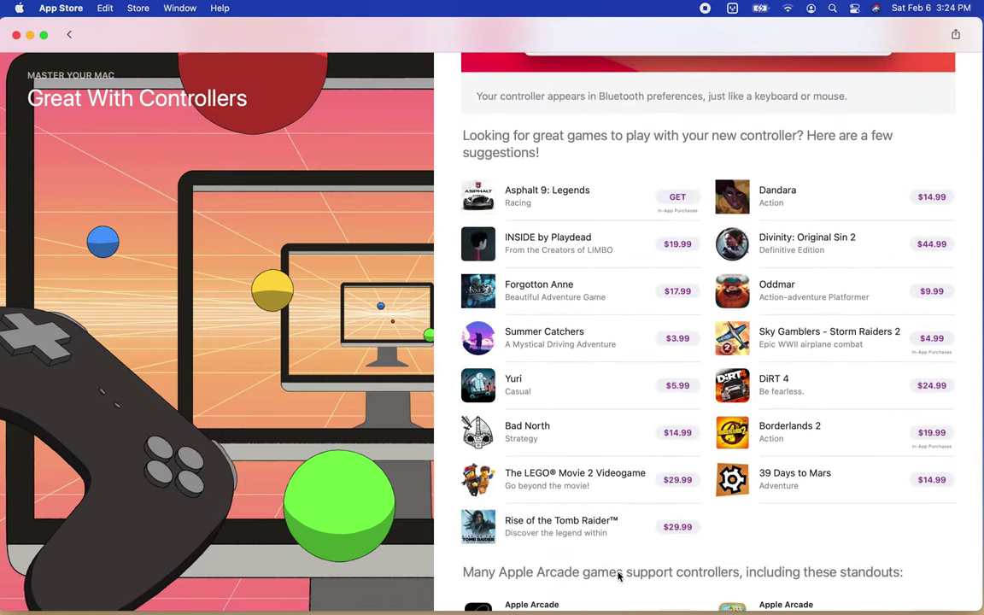
scroll(619, 576, "down", 4)
scroll(618, 577, "down", 1)
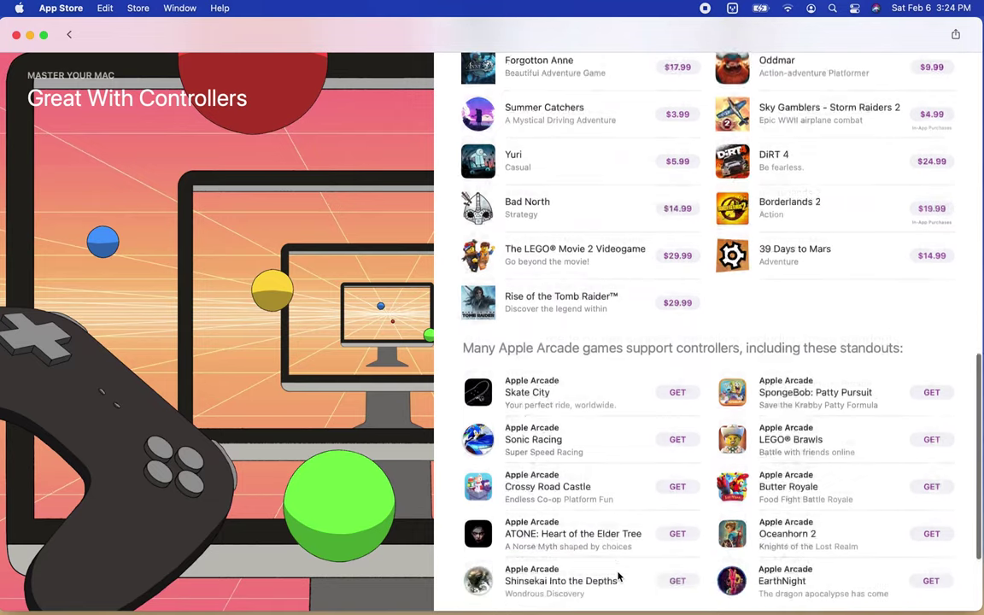
scroll(619, 576, "down", 2)
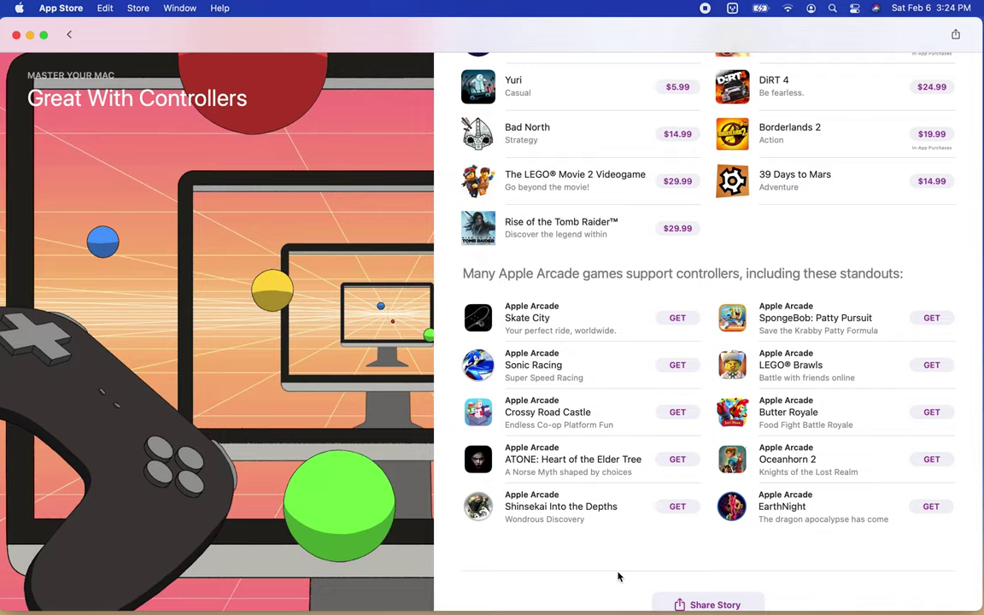
Share the Great With Controllers story through Messages, entering the contact's name as recipient, and send it.
left_click(700, 602)
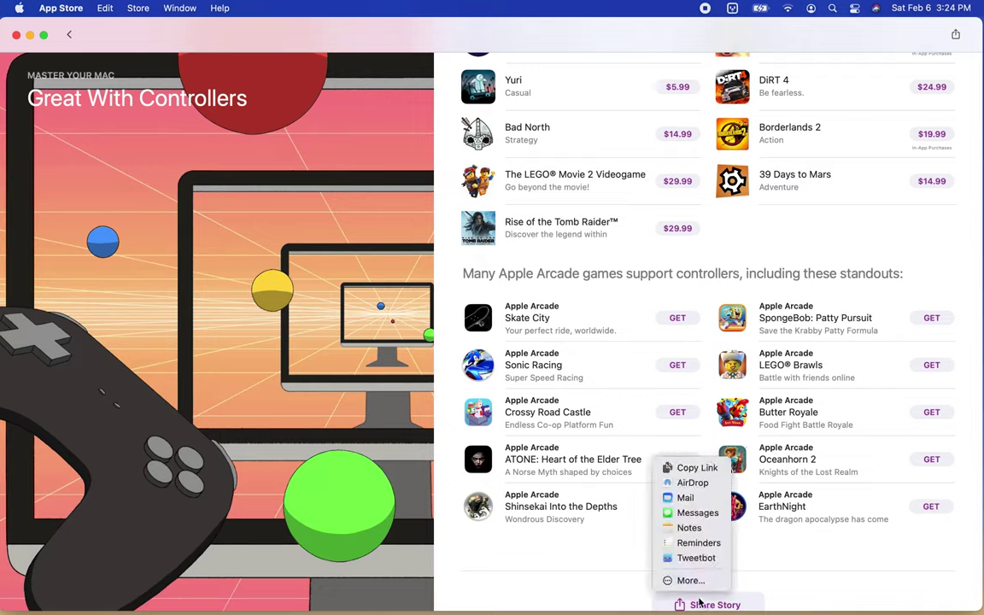
left_click(696, 511)
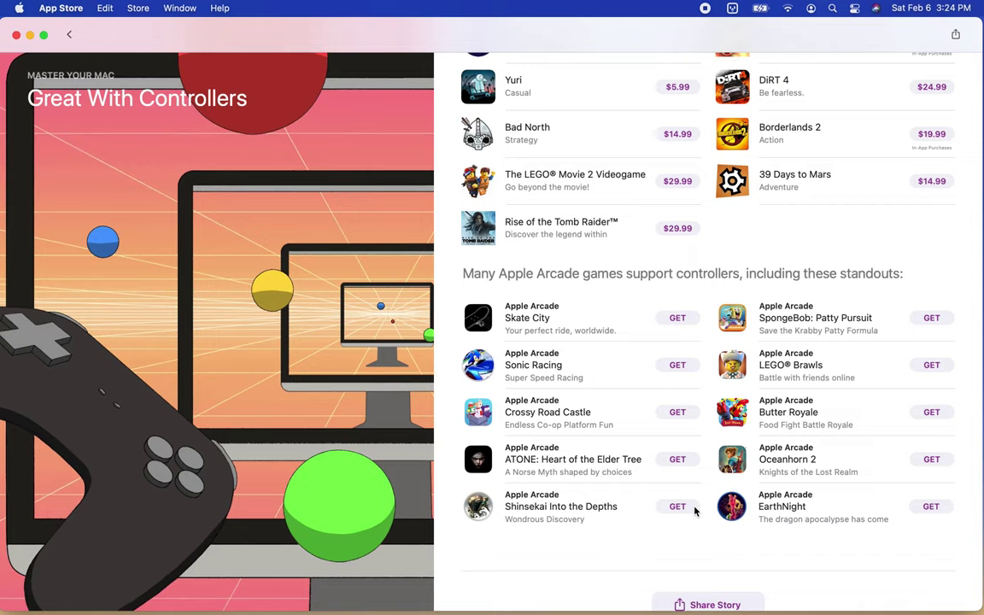
type("dav")
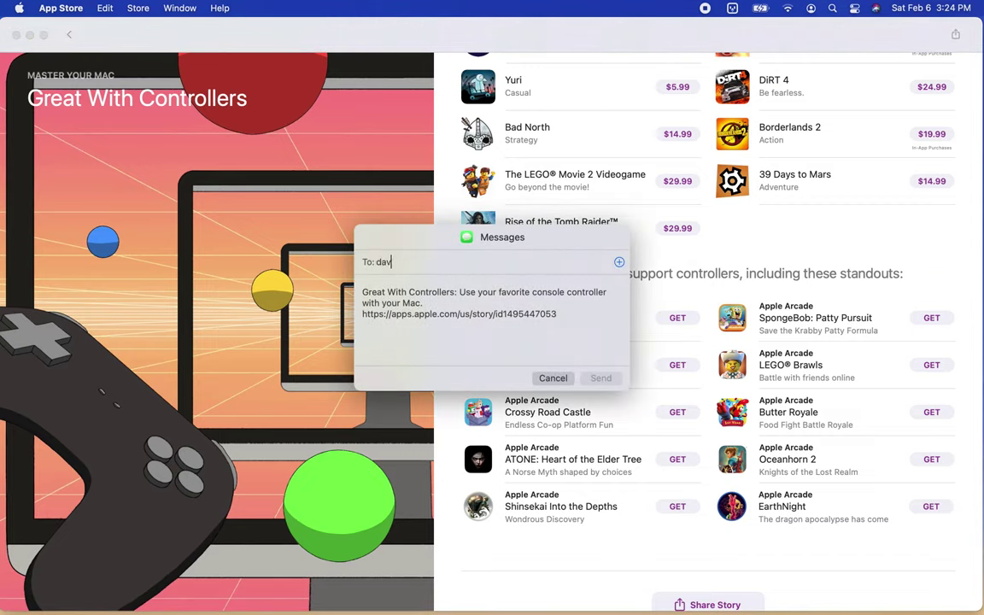
type("id b")
key("Return")
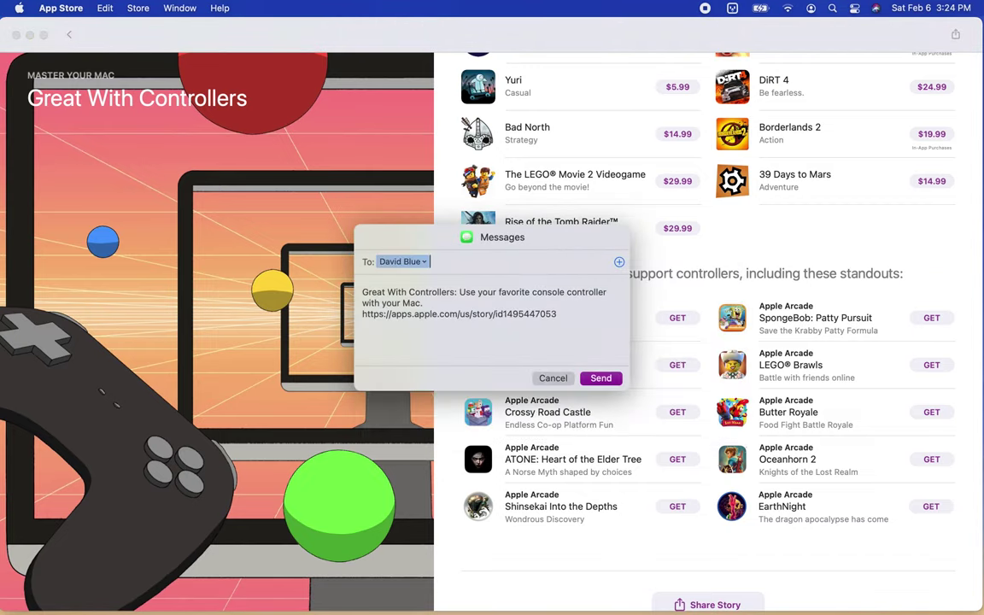
key("Return")
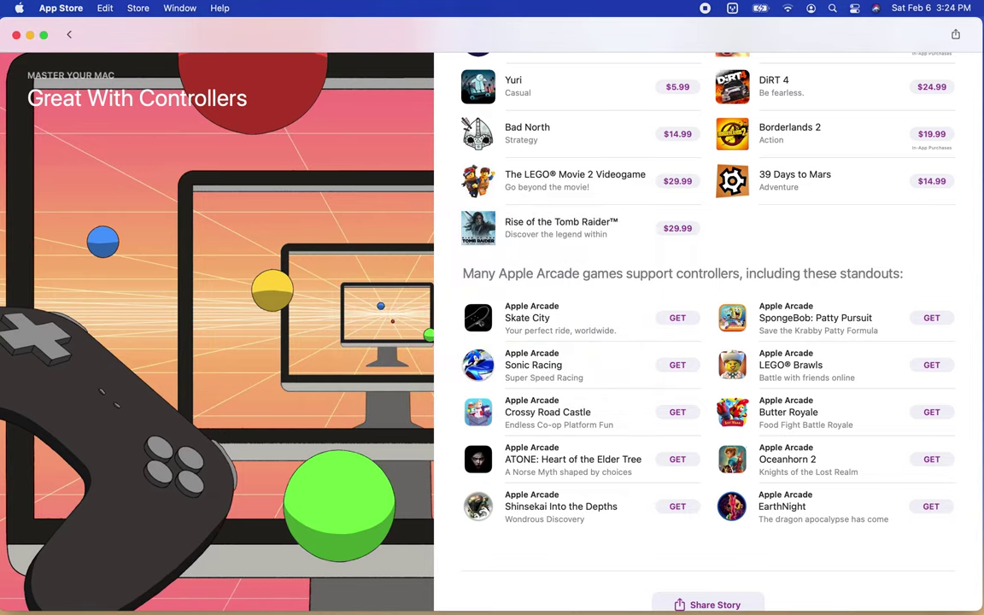
Go back to the beginning of the story and mark the incoming Messages notification as read.
scroll(692, 476, "up", 2)
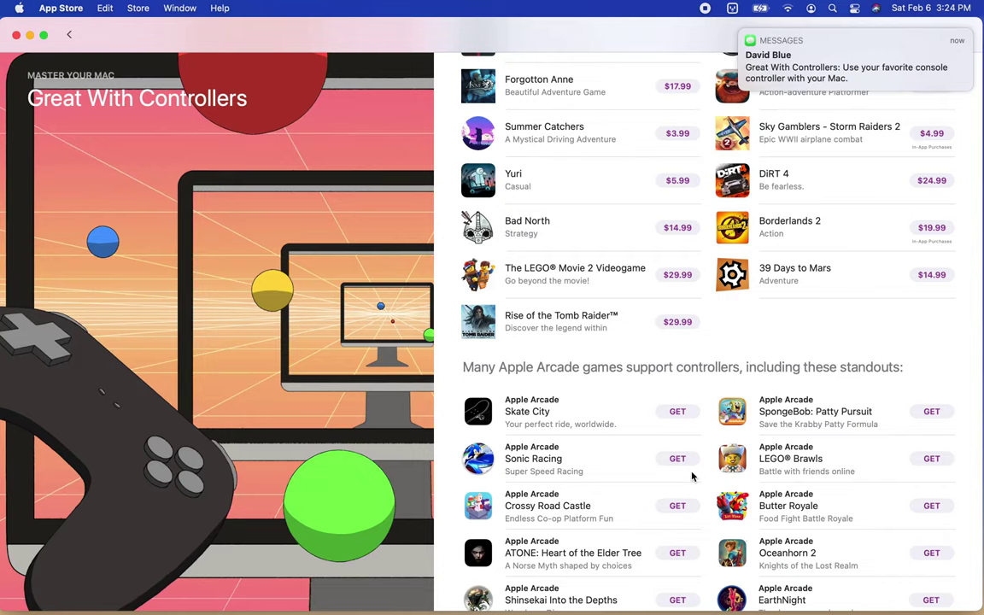
scroll(693, 476, "up", 1)
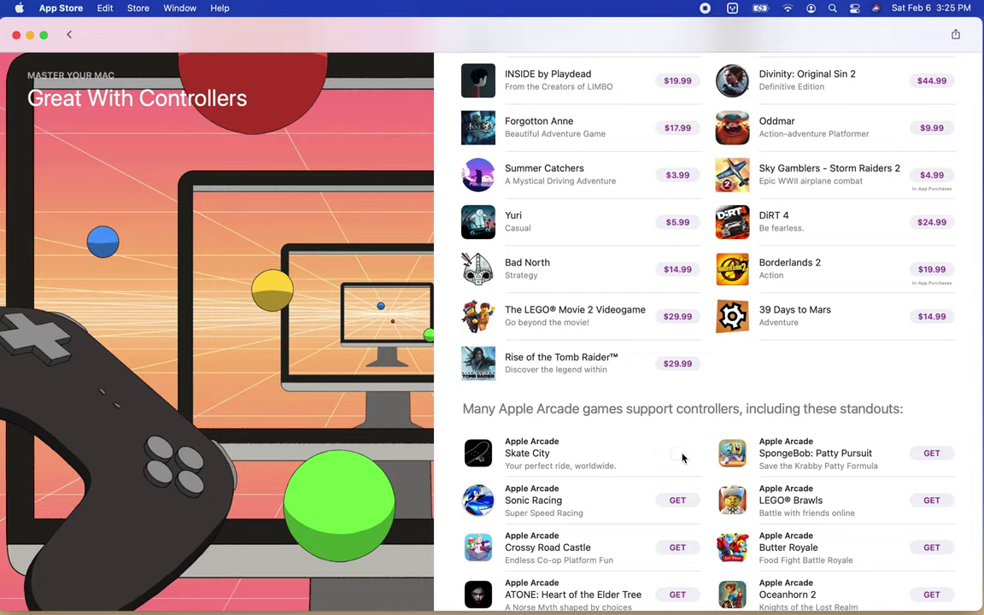
scroll(683, 458, "up", 10)
scroll(683, 458, "up", 6)
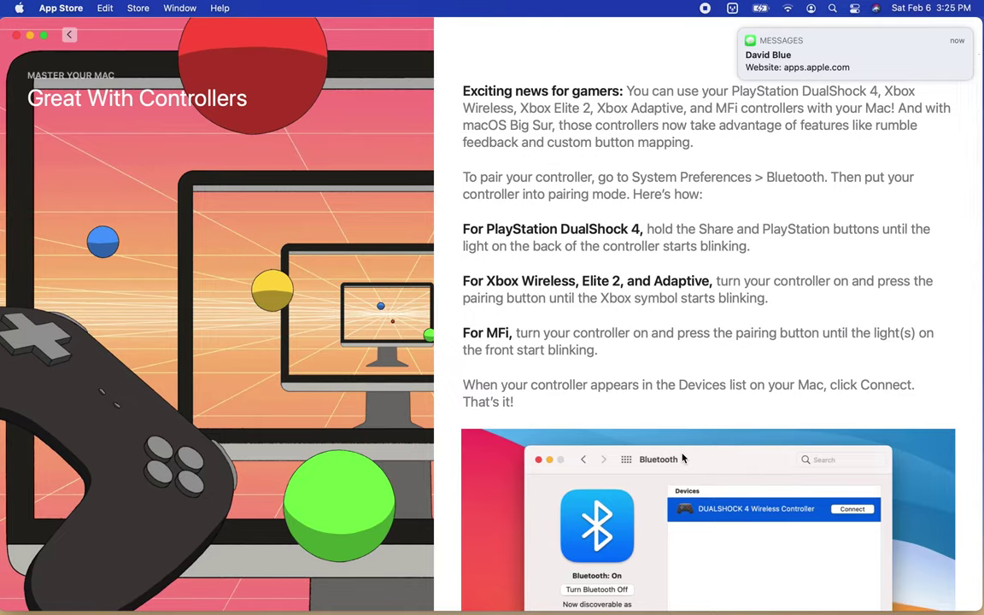
left_click(938, 67)
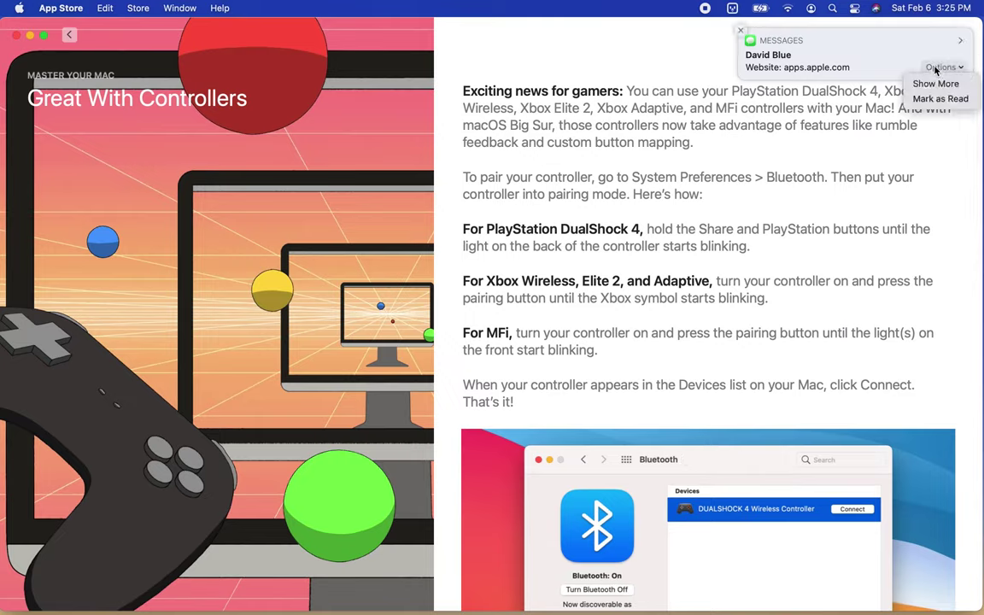
left_click(940, 98)
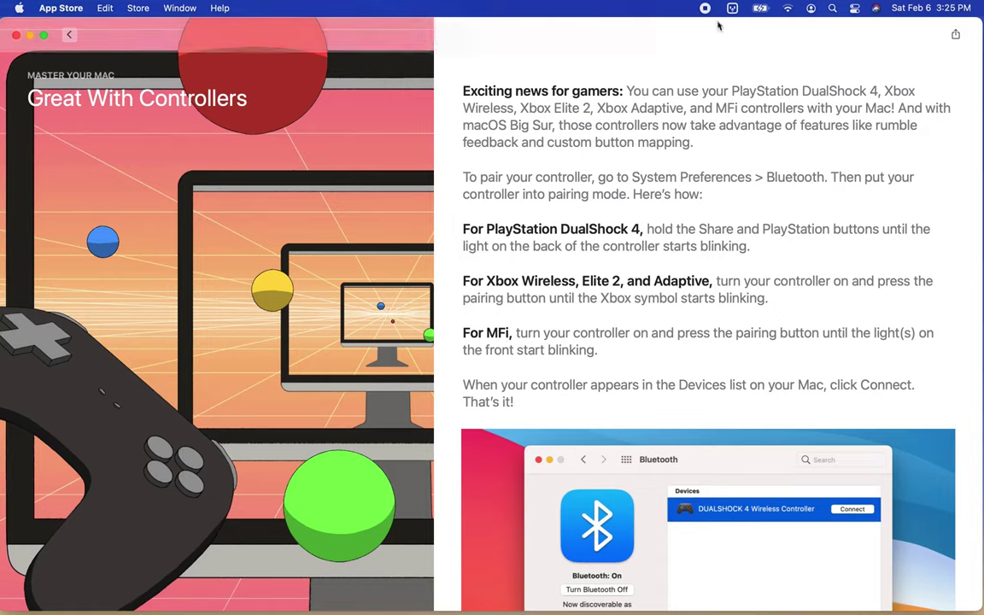
left_click(956, 34)
left_click(947, 101)
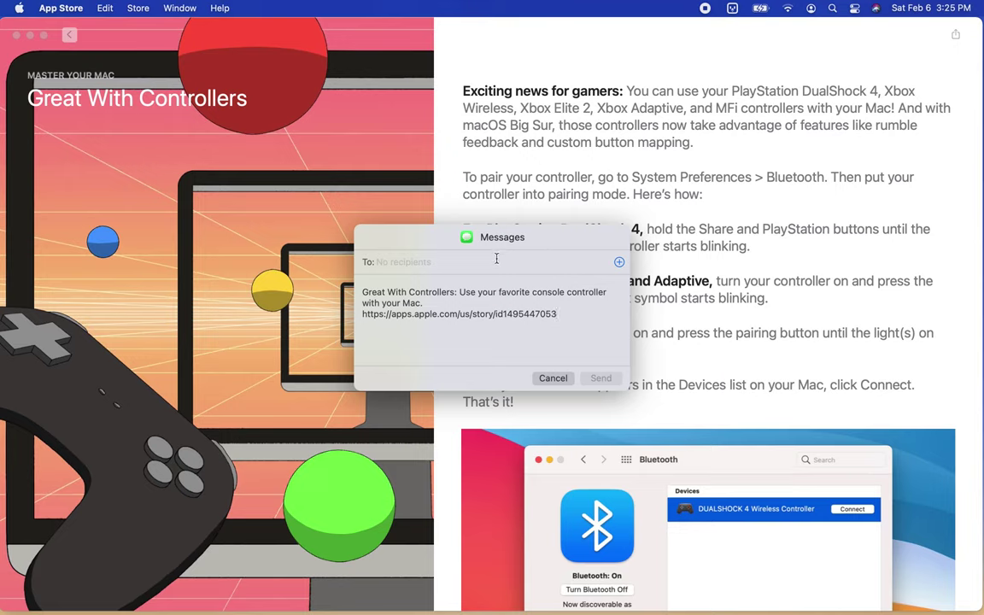
left_click(556, 379)
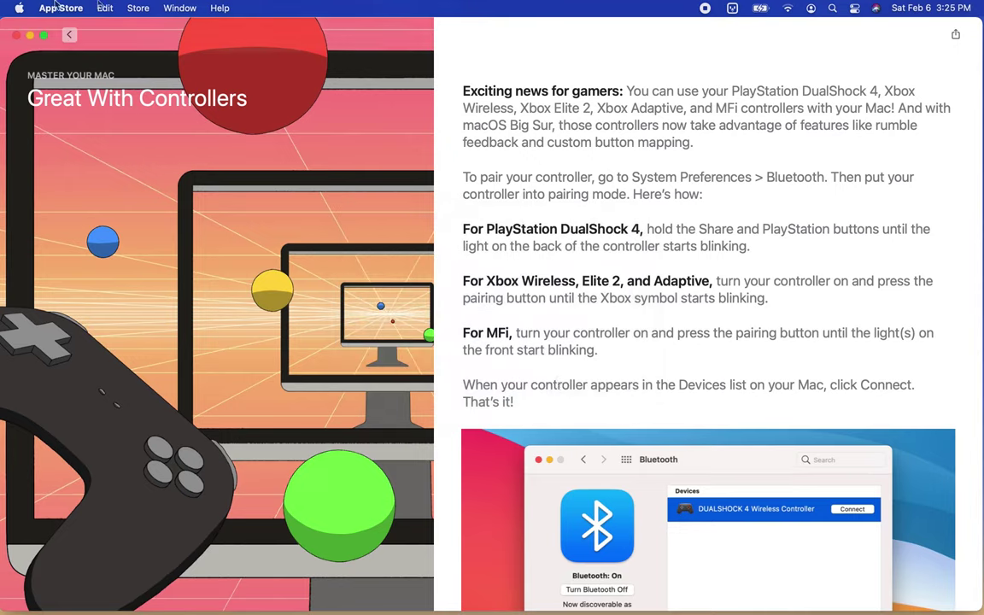
Turn on automatic downloading of apps purchased on other devices in the App Store preferences and close them.
left_click(55, 7)
left_click(66, 51)
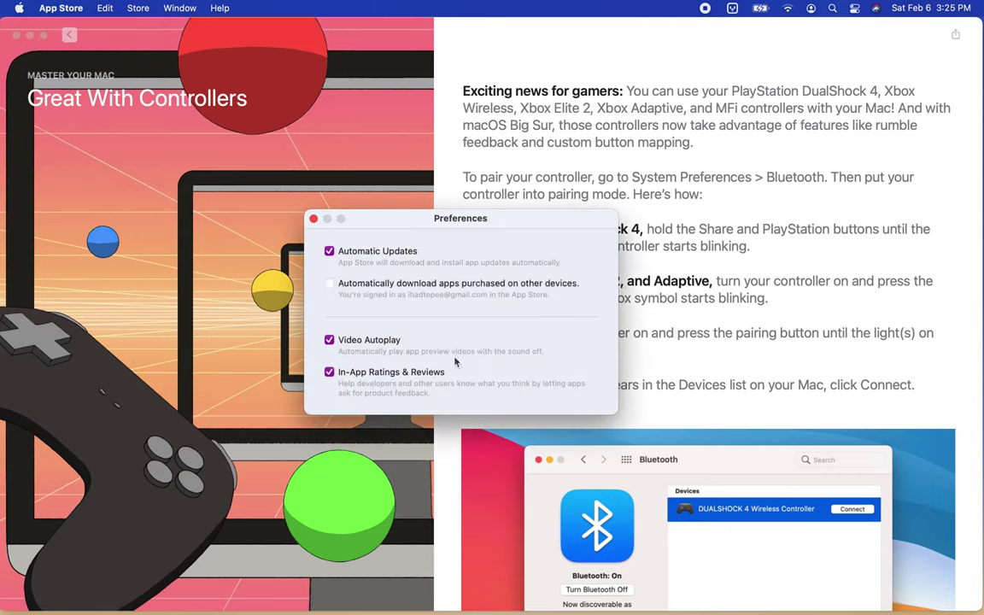
left_click(450, 286)
left_click(314, 220)
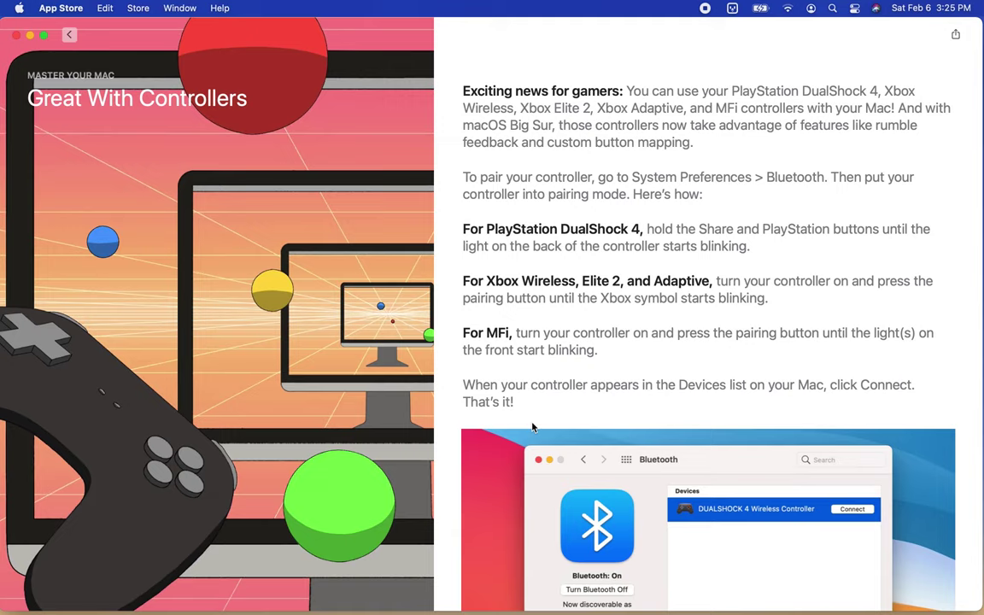
Search Spotlight for "bluetooth".
key("super+space")
type("blue")
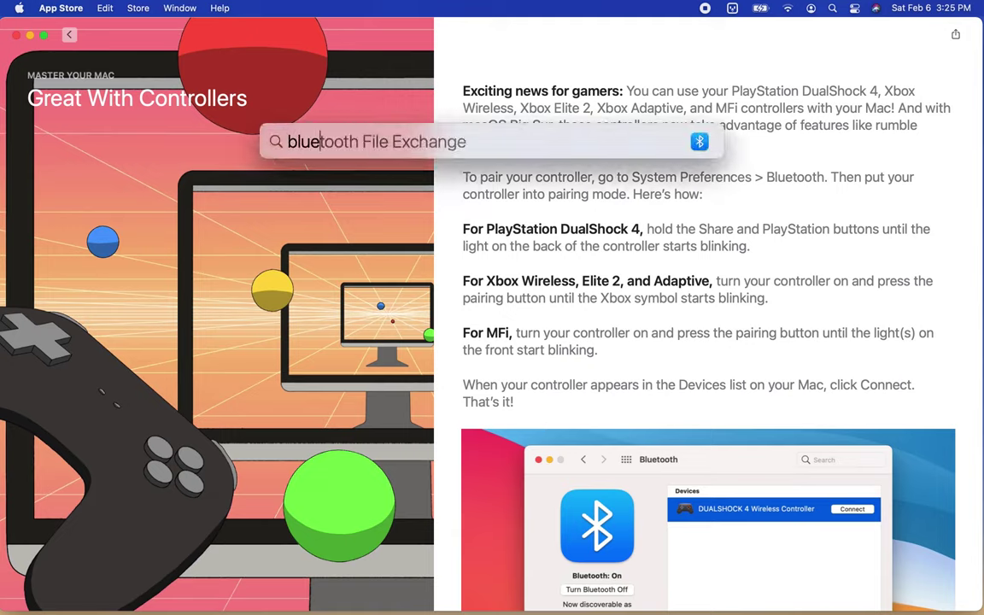
type("tooth")
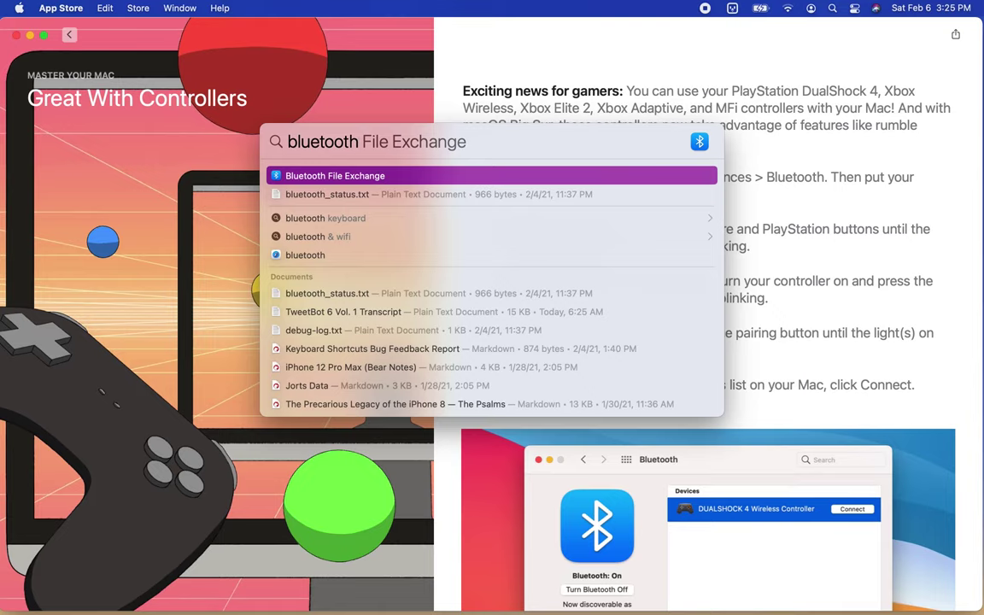
Replace the Spotlight query with a search for System Preferences and open it.
key("super+a")
type("se")
key("BackSpace")
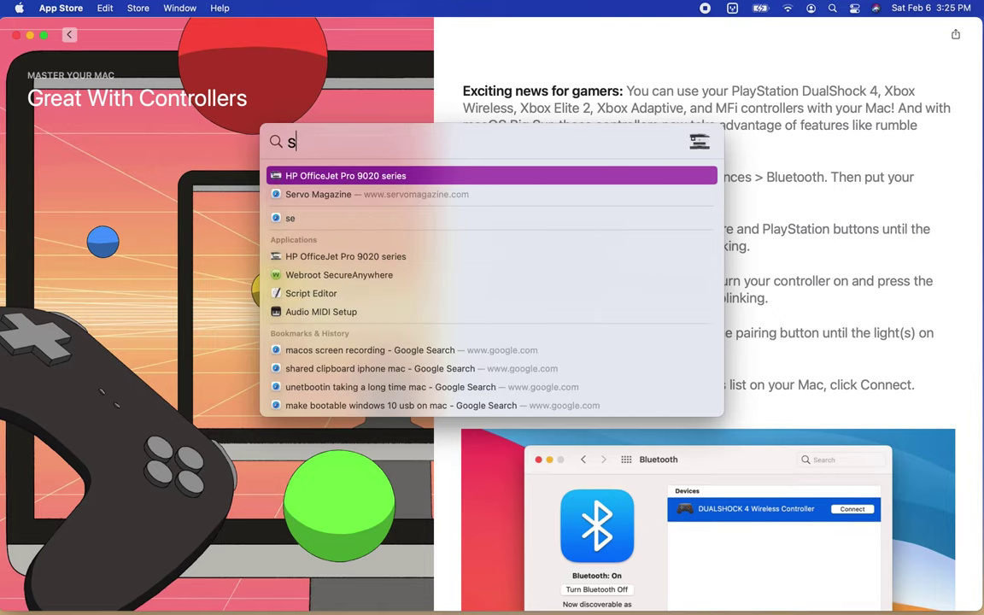
type("yst")
key("Return")
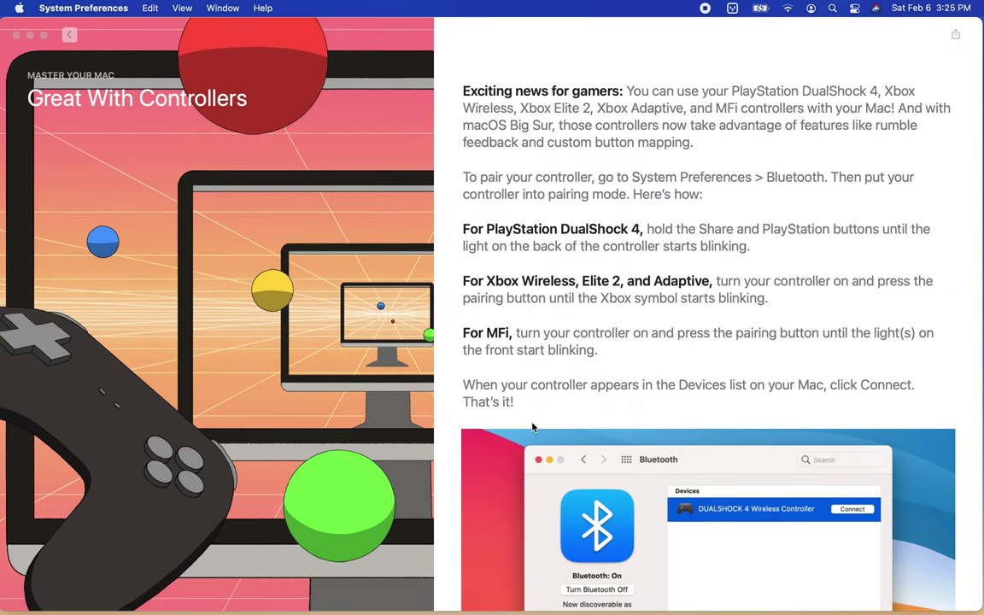
Search the preferences for "controlle" and "device", and open the Bluetooth devices result.
type("controlle")
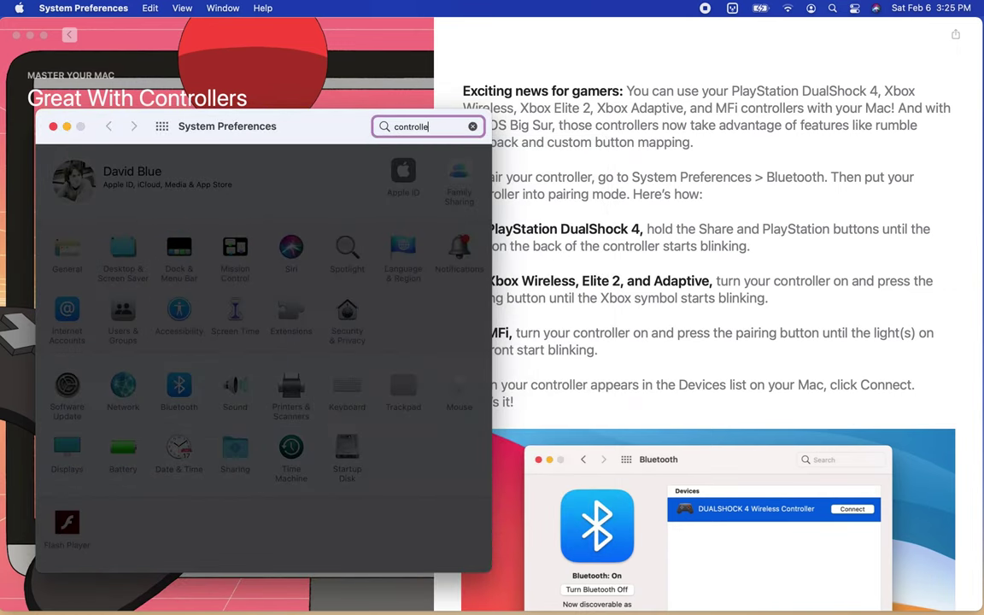
key("super+a")
type("device")
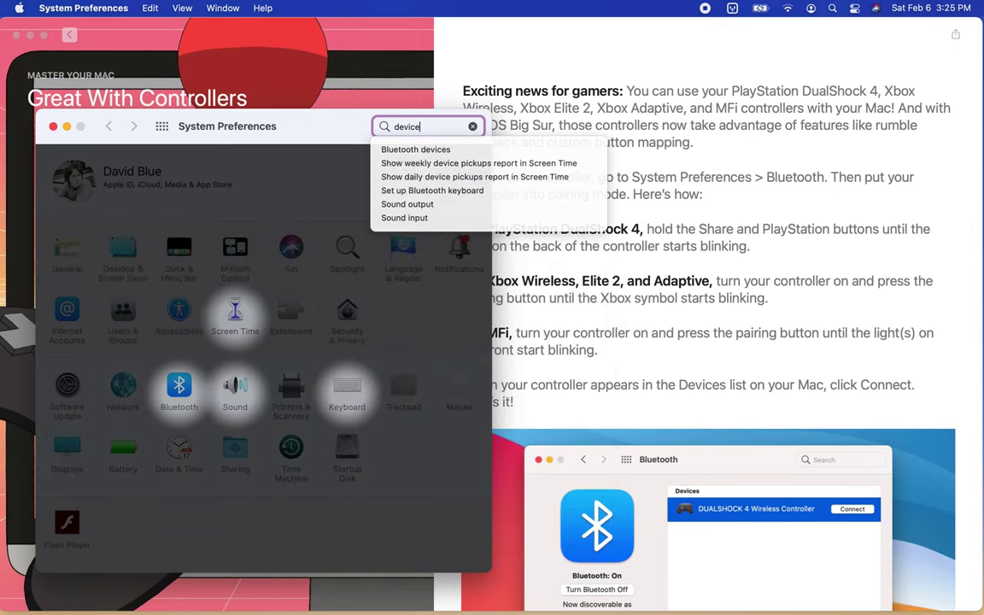
key("Down")
key("Return")
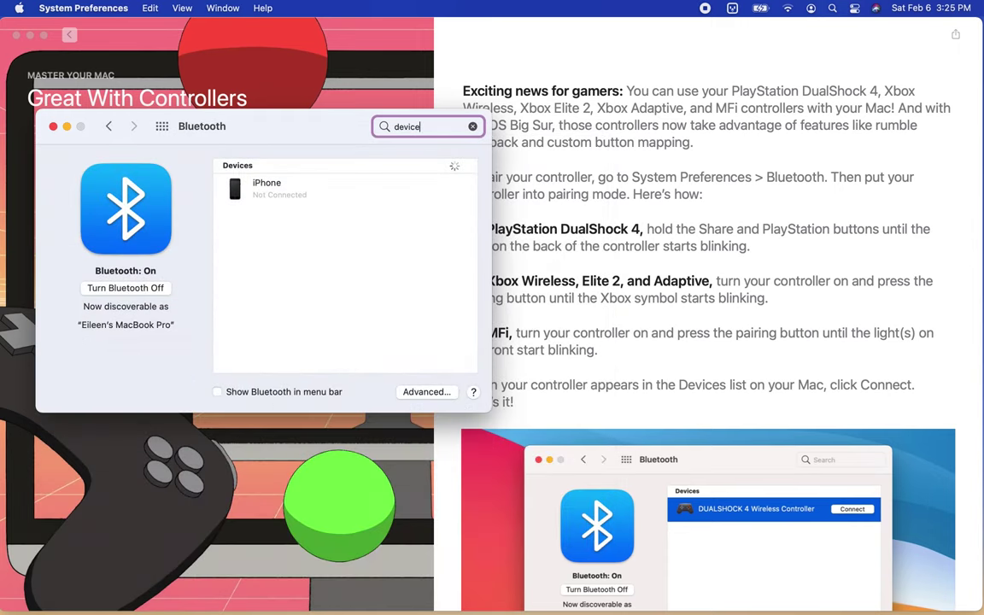
View the advanced Bluetooth options and close them.
mouse_move(323, 545)
left_click(411, 393)
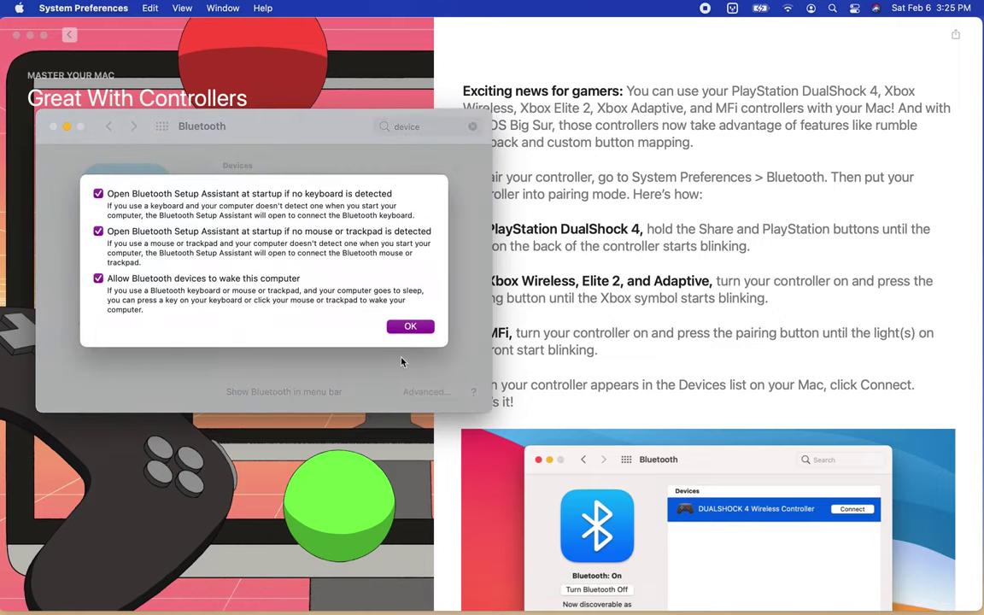
left_click(411, 326)
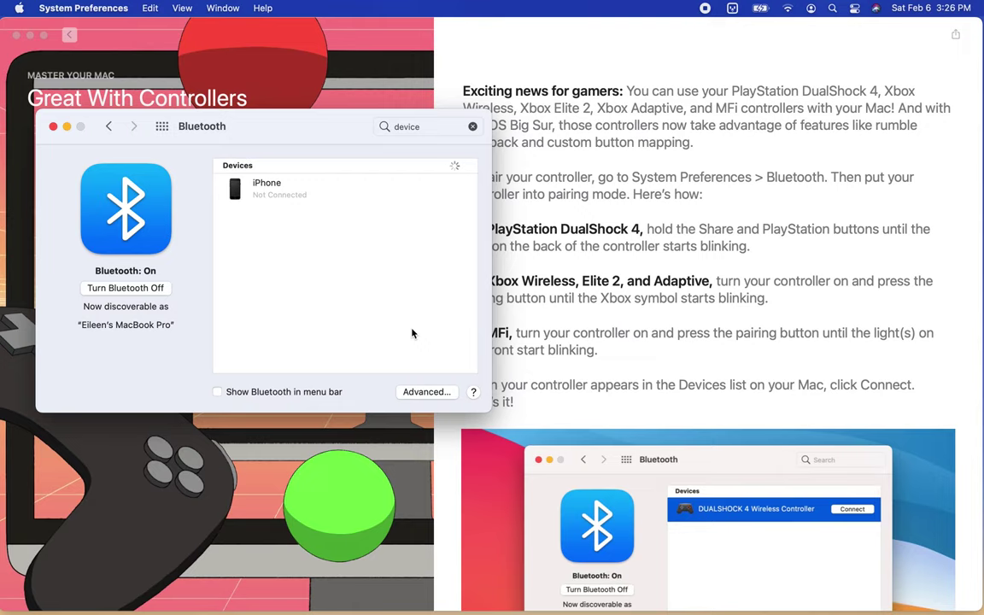
Switch to Safari through Spotlight.
key("super+space")
type("safari")
key("Return")
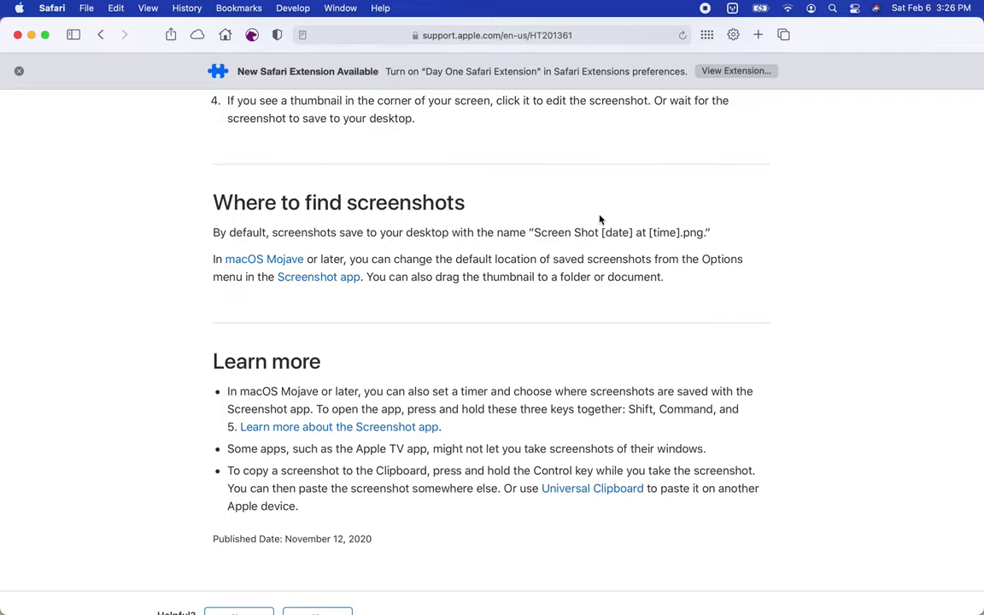
key("super+t")
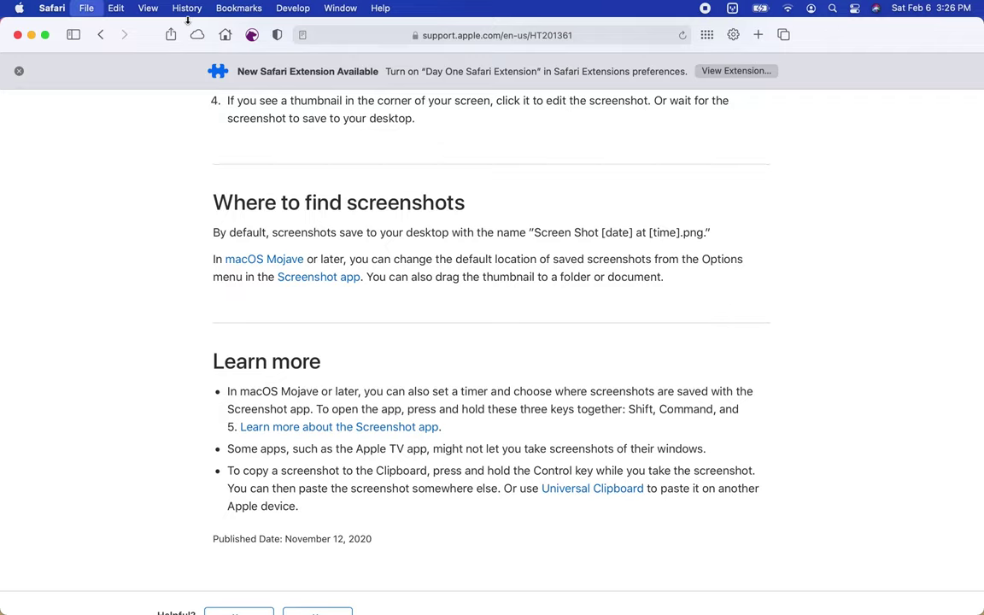
key("Escape")
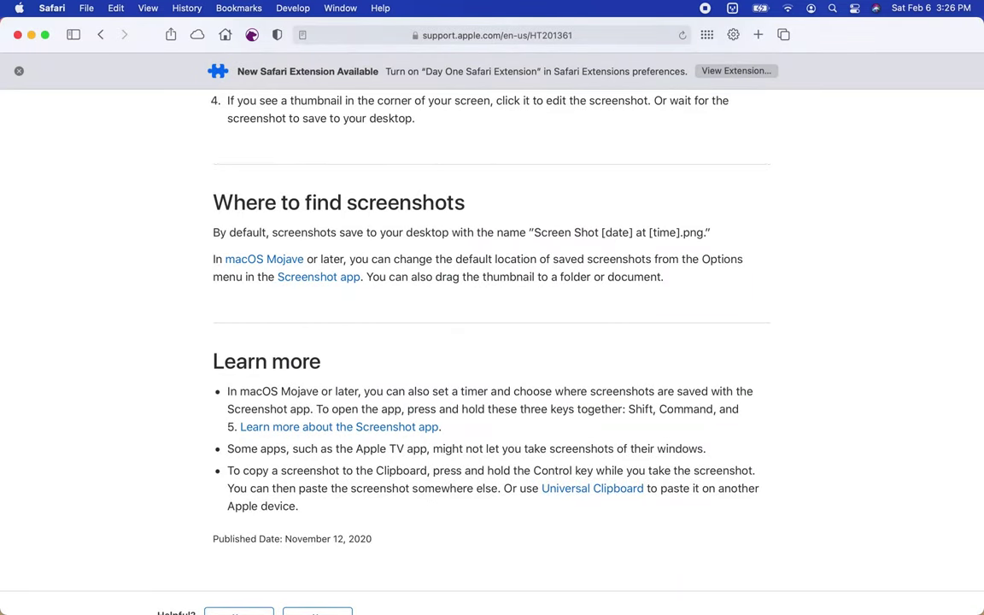
key("super+l")
key("Escape")
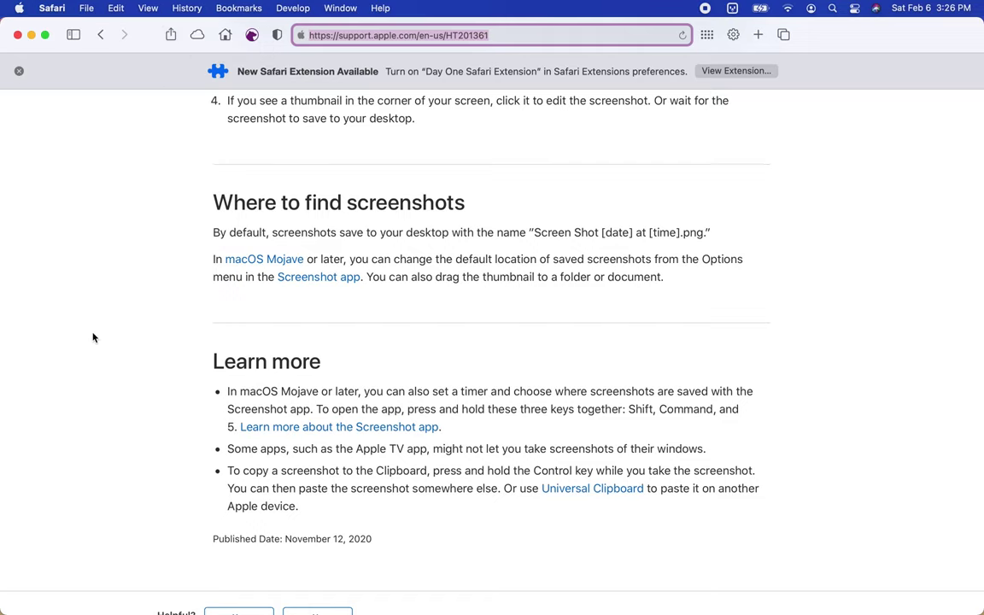
Search Google in a new tab for "KEYBOARD SHORTCUT TO SHARE SHEET MACOS".
key("super+t")
type("SHARE K")
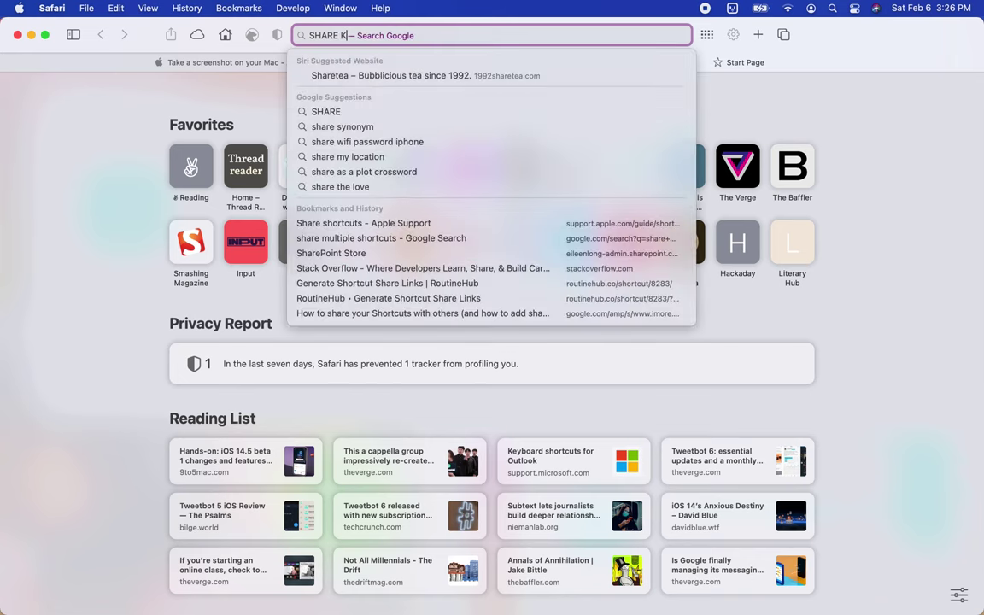
key("BackSpace")
key("BackSpace")
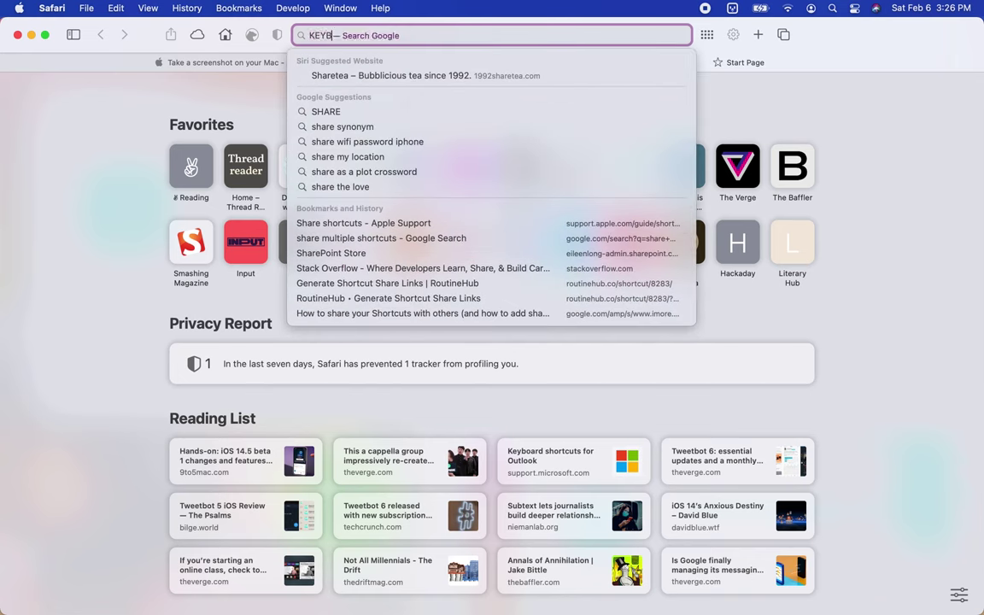
type("KEYBOARD SHORTCUT ")
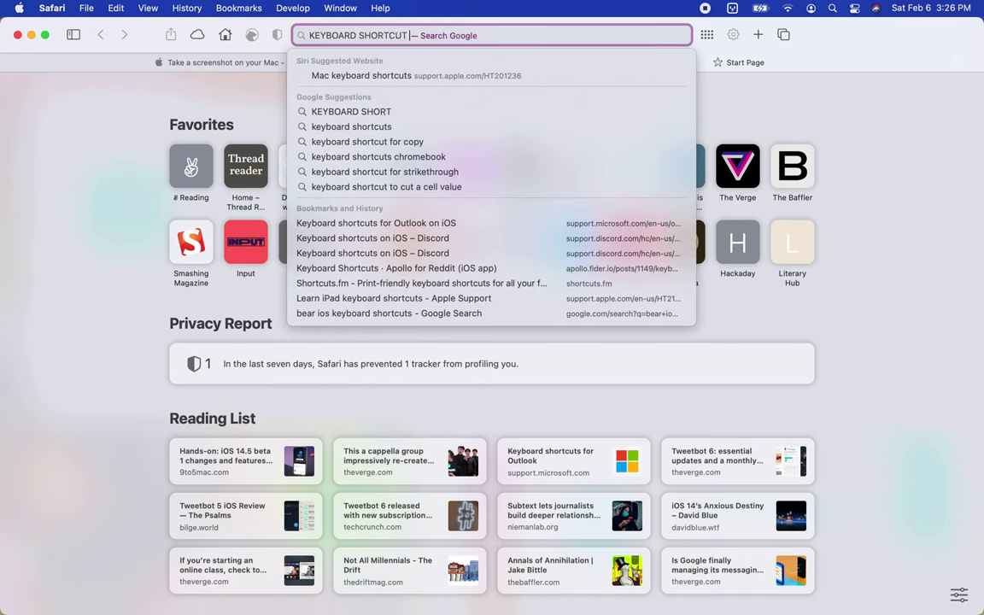
type("TO SHARE SHEET MAC ")
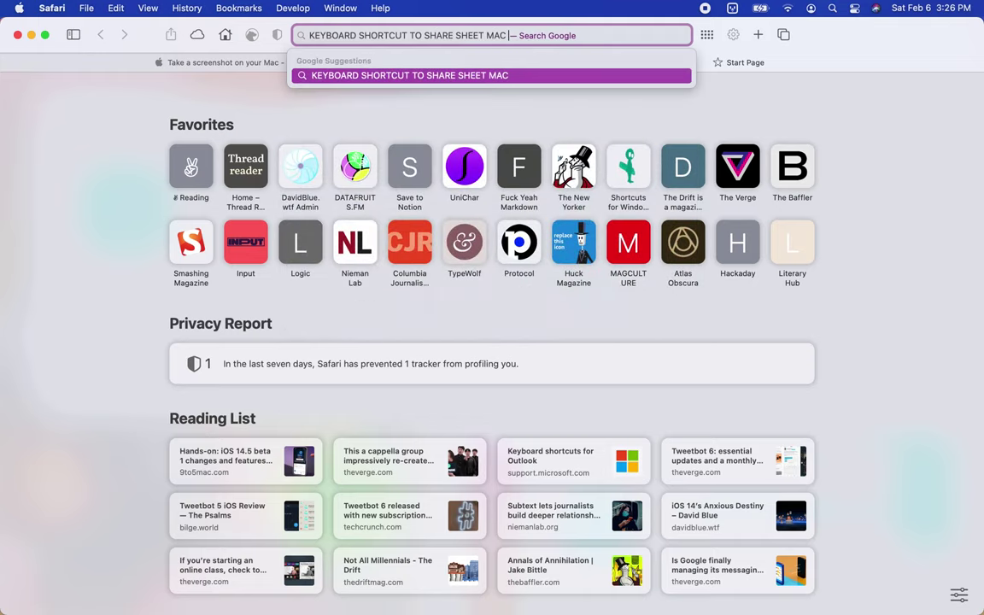
type("OS")
key("Return")
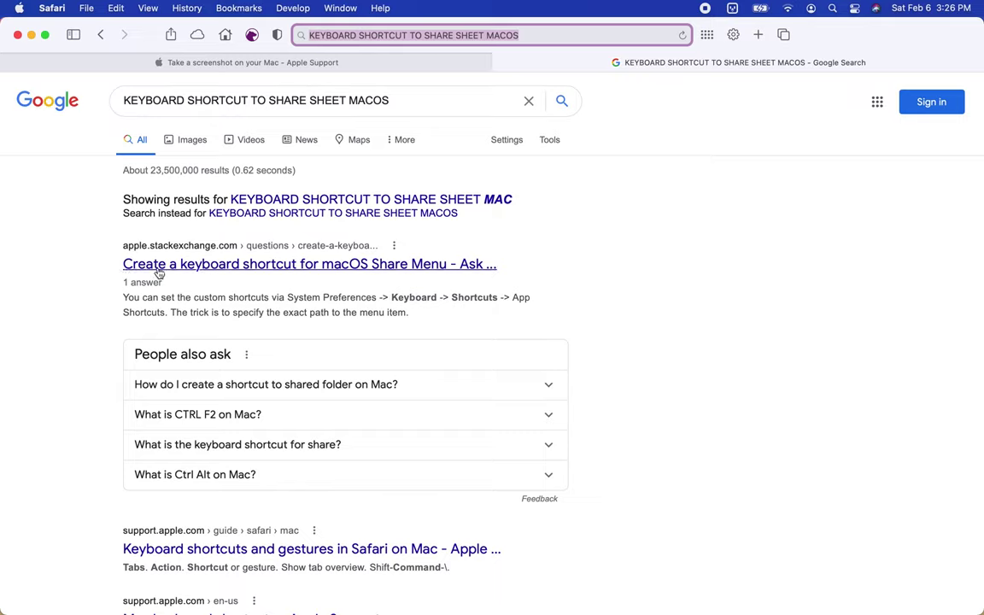
Switch back to System Preferences through Spotlight.
key("super+space")
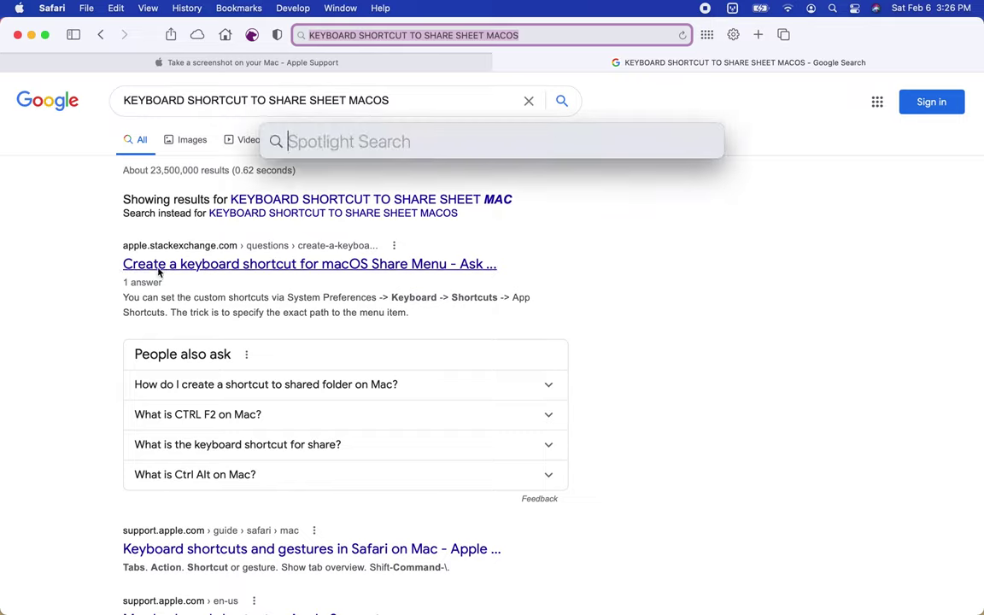
type("sy")
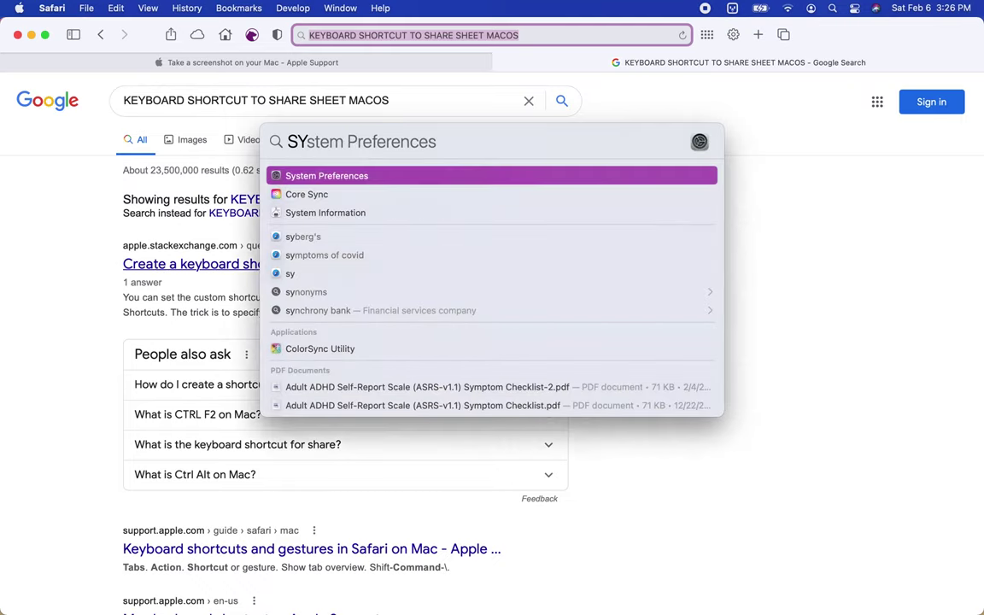
key("Return")
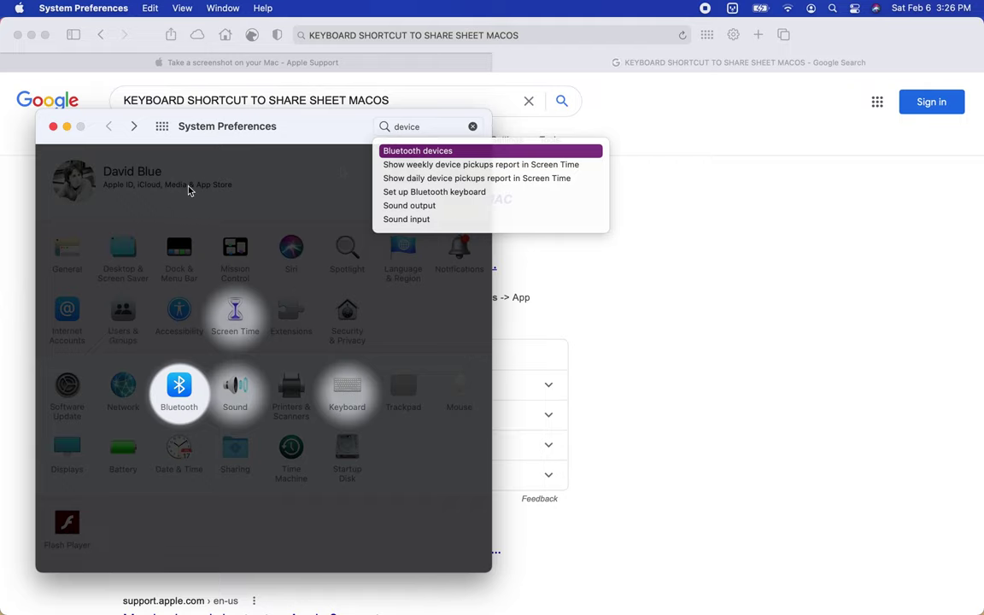
Clear the previous preferences search, search for "KEYBOARD" and open the Keyboard shortcuts result.
left_click(472, 126)
left_click(460, 126)
type("KEYBO")
key("BackSpace")
key("BackSpace")
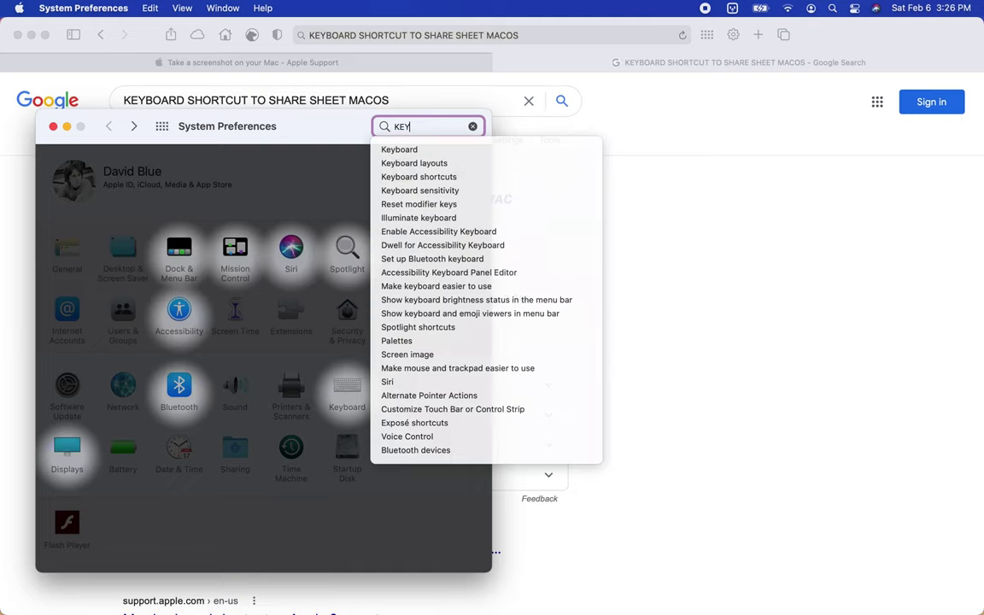
type("BOARD")
key("Down")
key("Down")
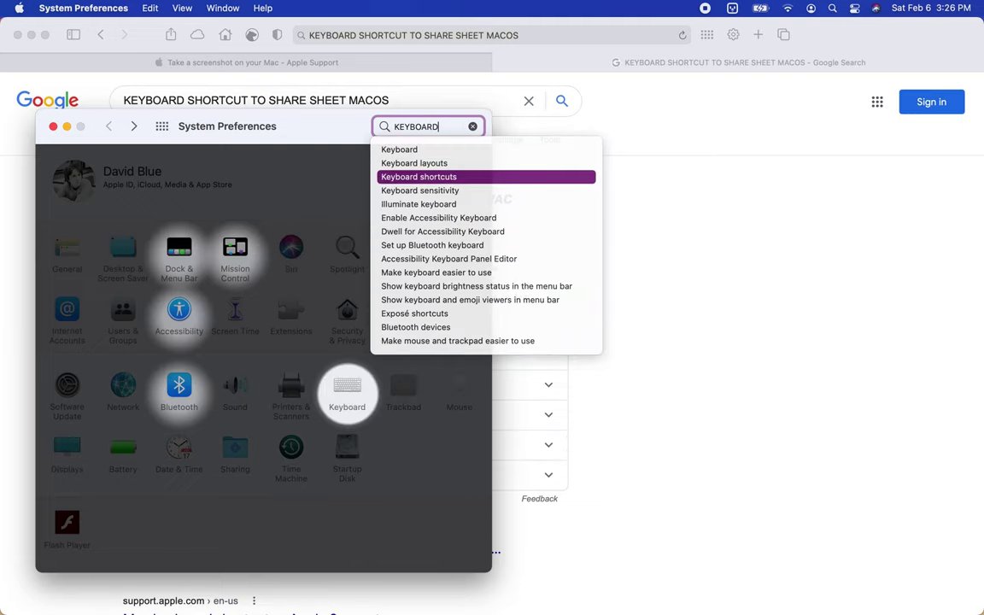
key("Return")
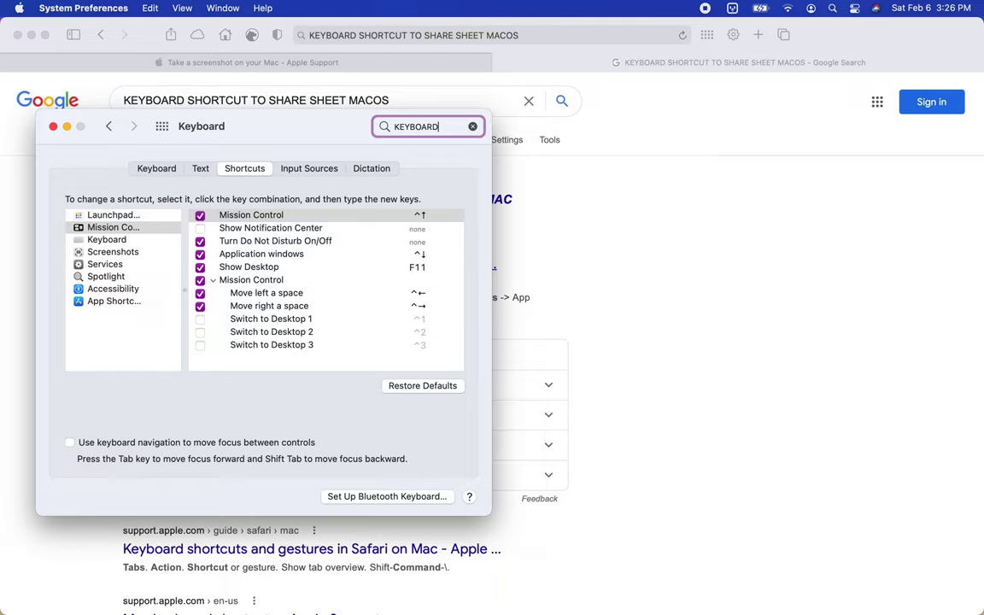
Look through the Keyboard, Screenshots, Services and App Shortcuts categories for a share shortcut, and quit System Preferences.
left_click(127, 241)
left_click(142, 253)
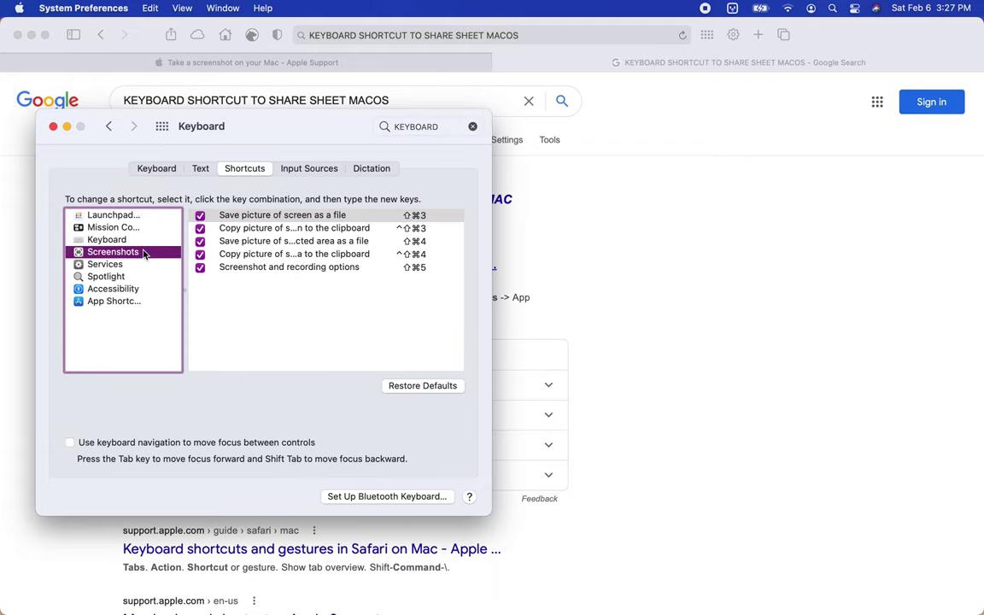
left_click(140, 266)
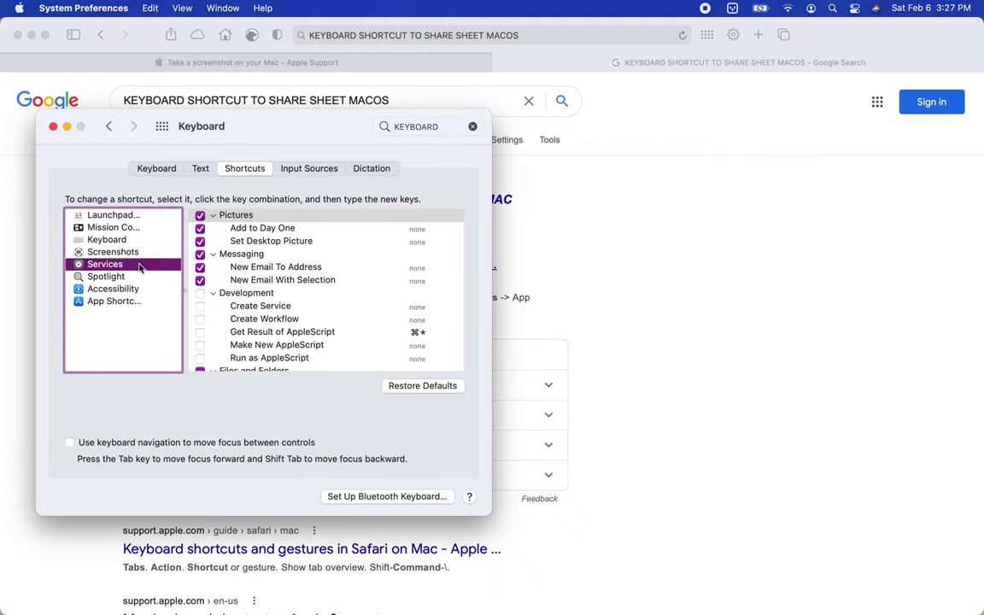
left_click(145, 304)
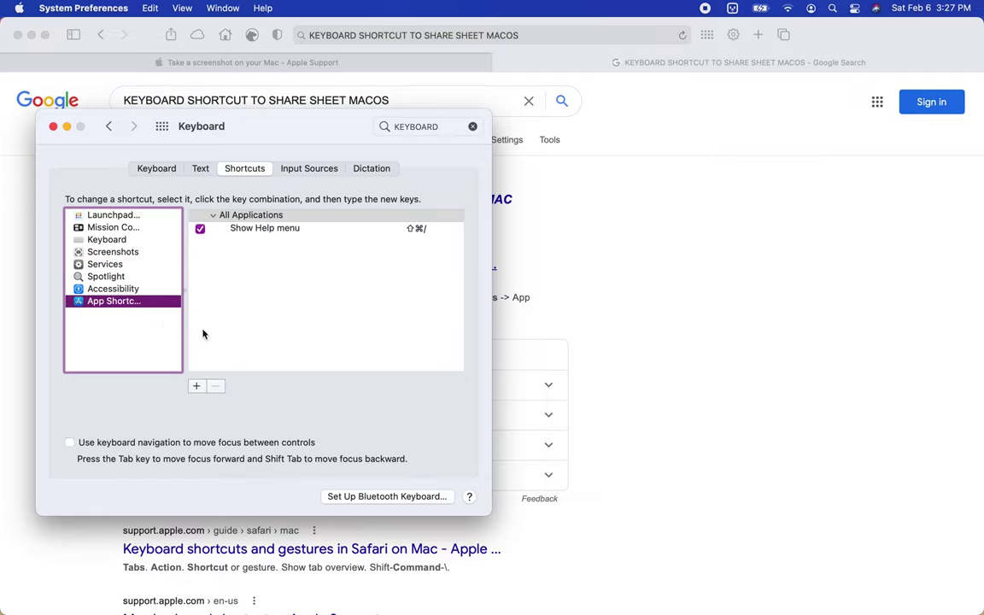
left_click(130, 240)
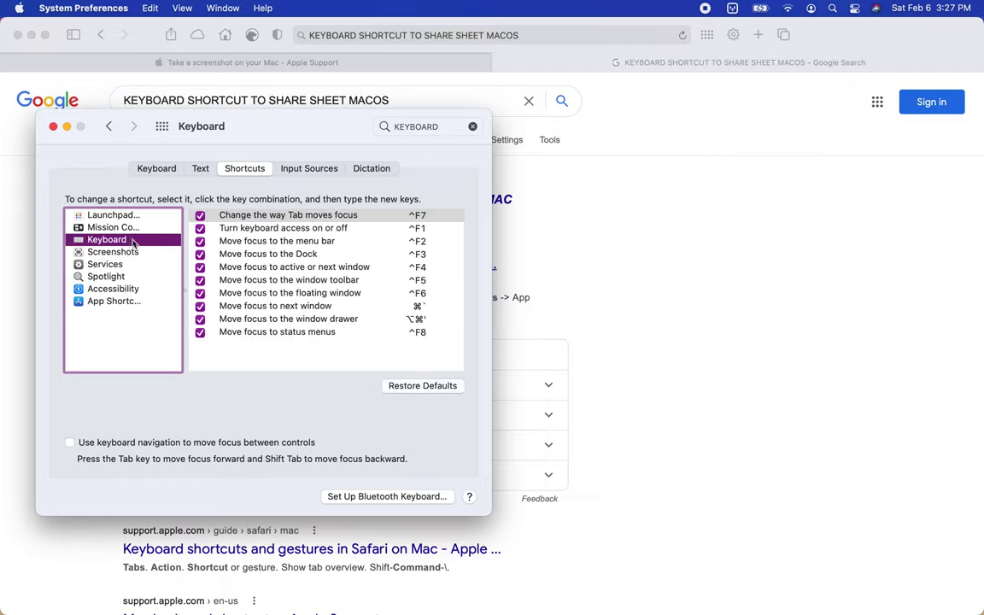
left_click(125, 266)
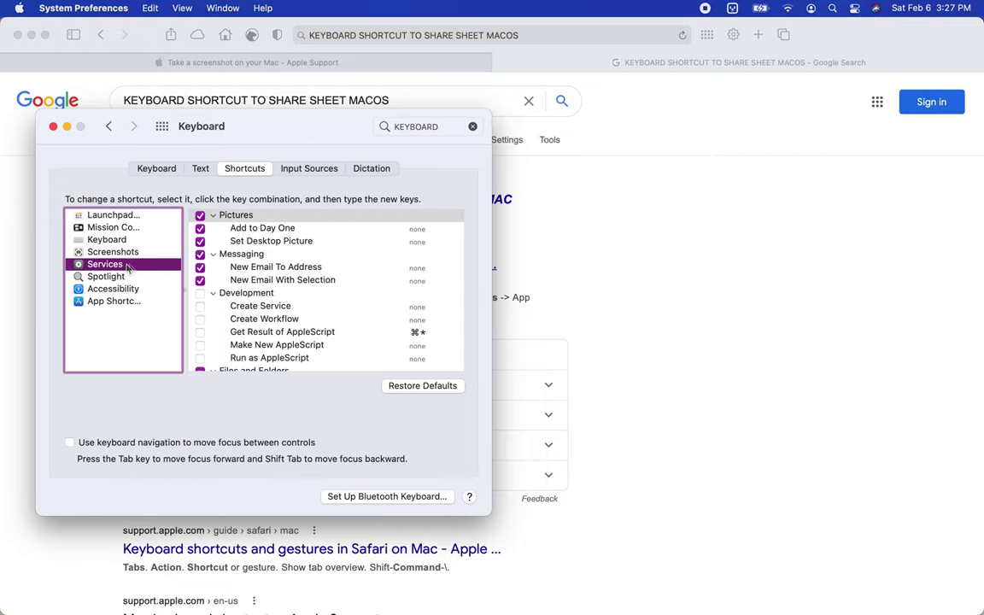
key("super+q")
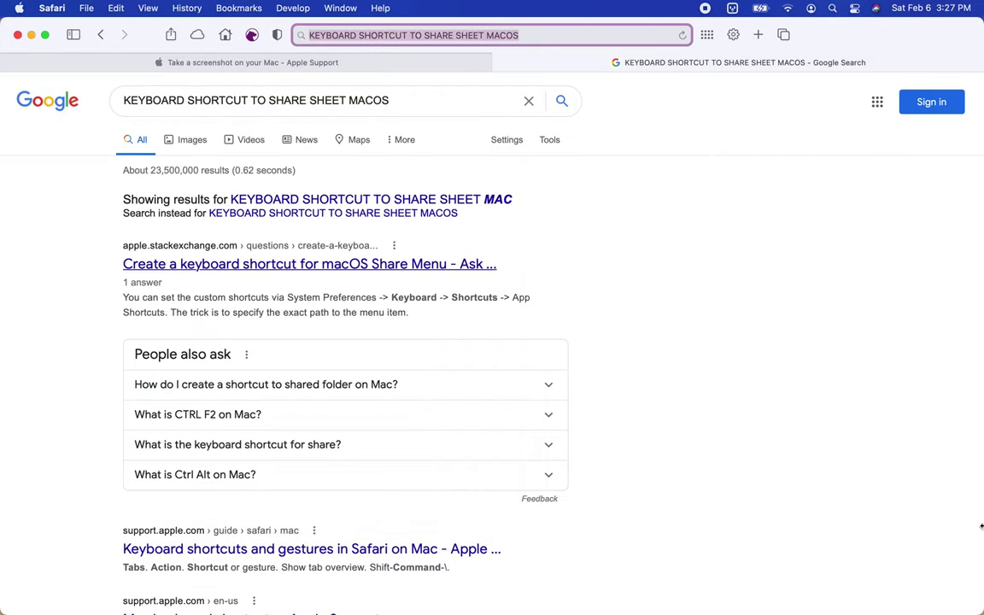
Open the Ask Different result on creating a keyboard shortcut for the macOS Share Menu and read down to its answer.
left_click(405, 266)
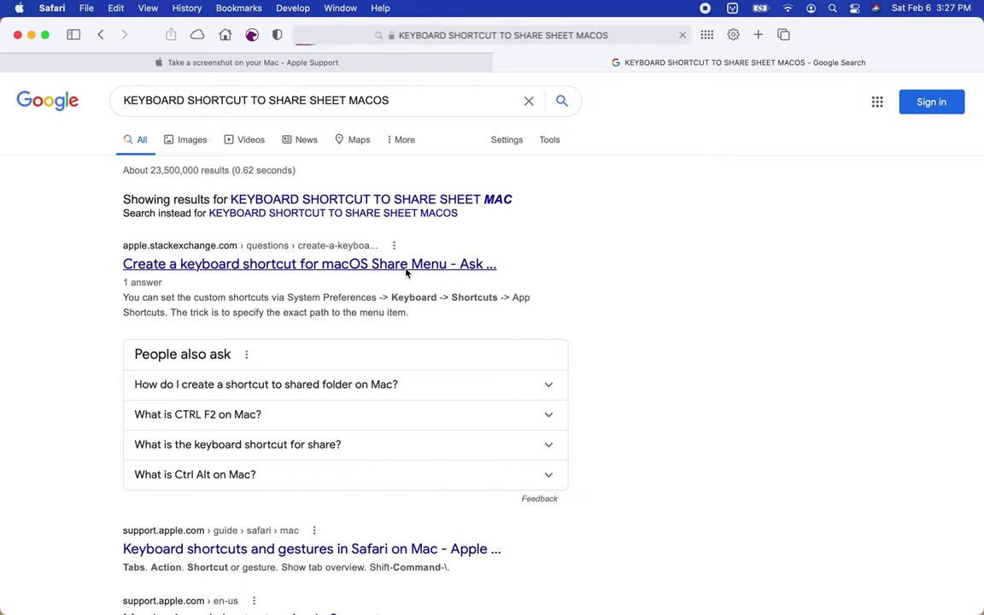
scroll(406, 273, "down", 2)
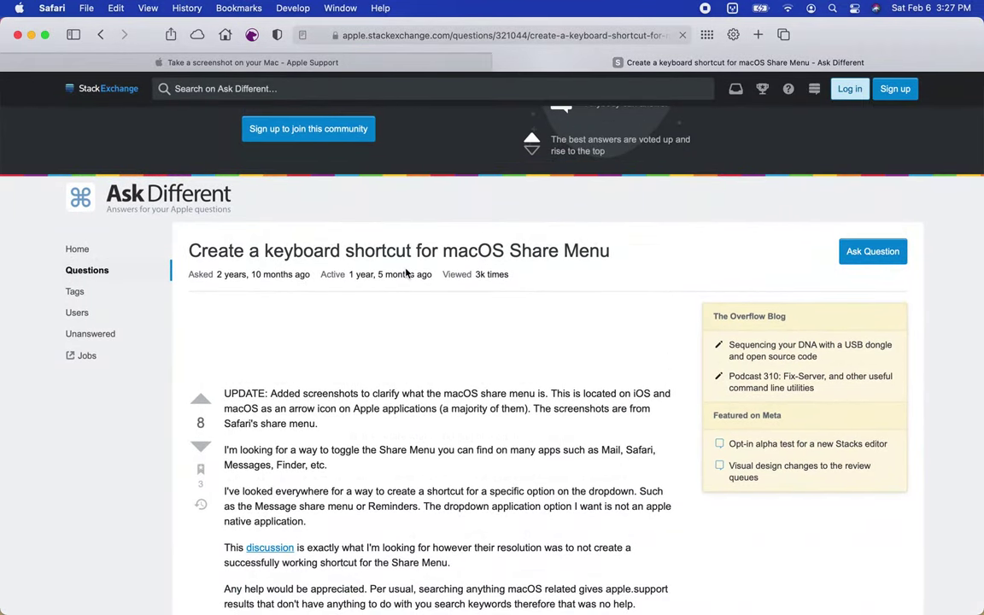
scroll(406, 272, "down", 10)
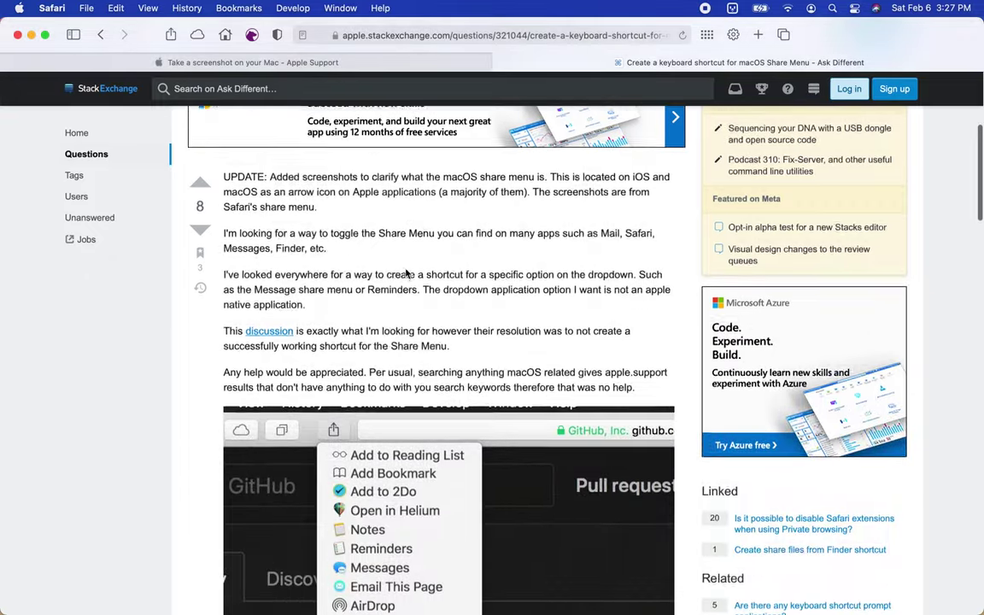
scroll(406, 272, "down", 8)
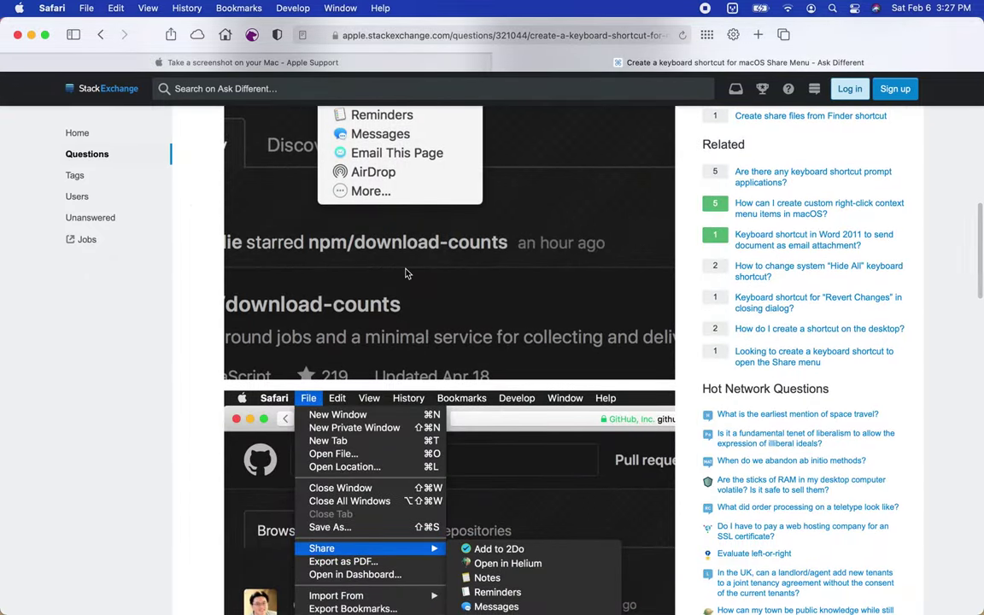
scroll(406, 274, "down", 15)
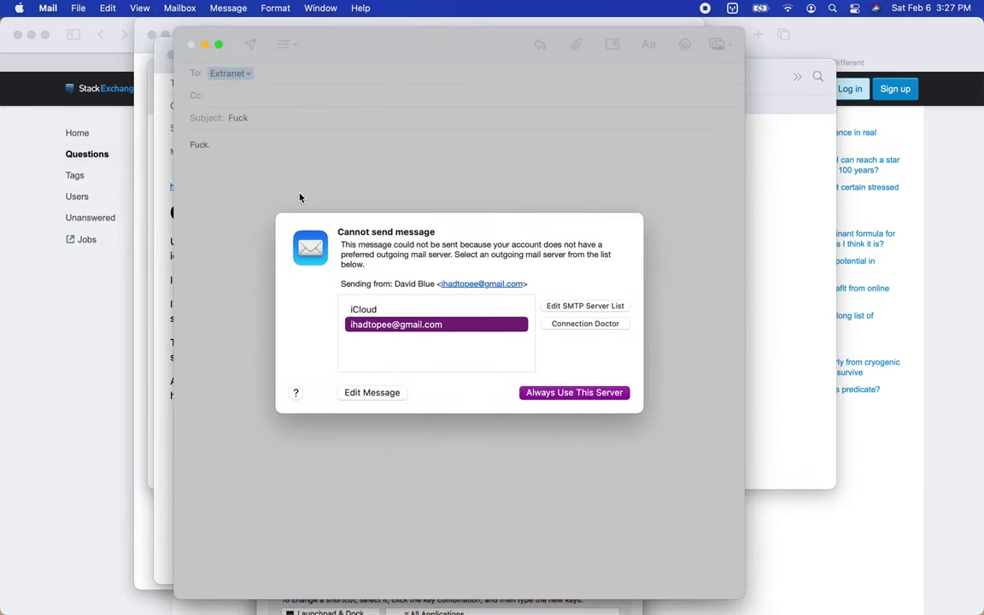
Always use the preselected outgoing server for the unsent email, and select the File->Share->Messages menu path in the web answer.
left_click(552, 398)
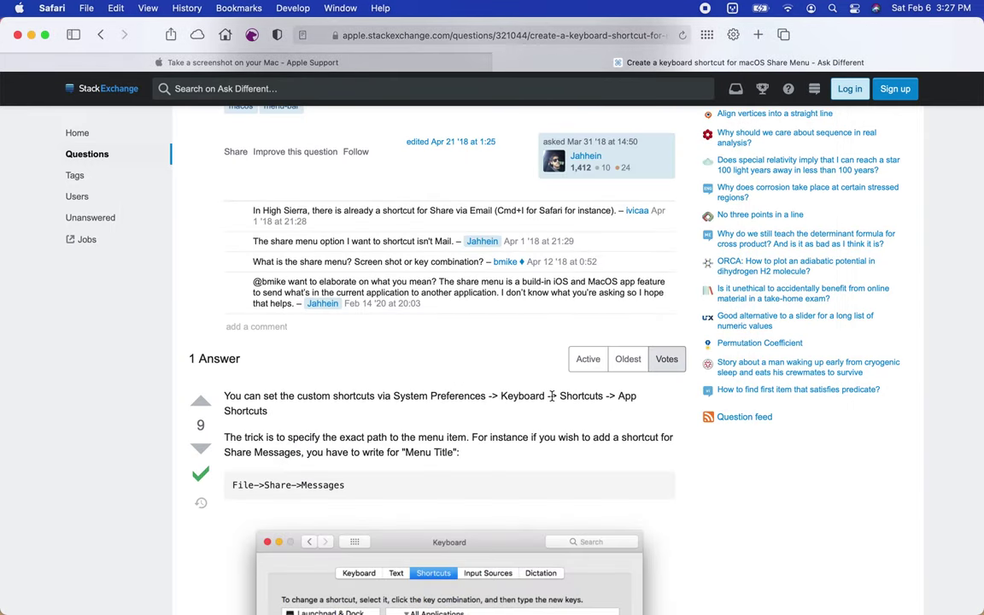
triple_click(467, 488)
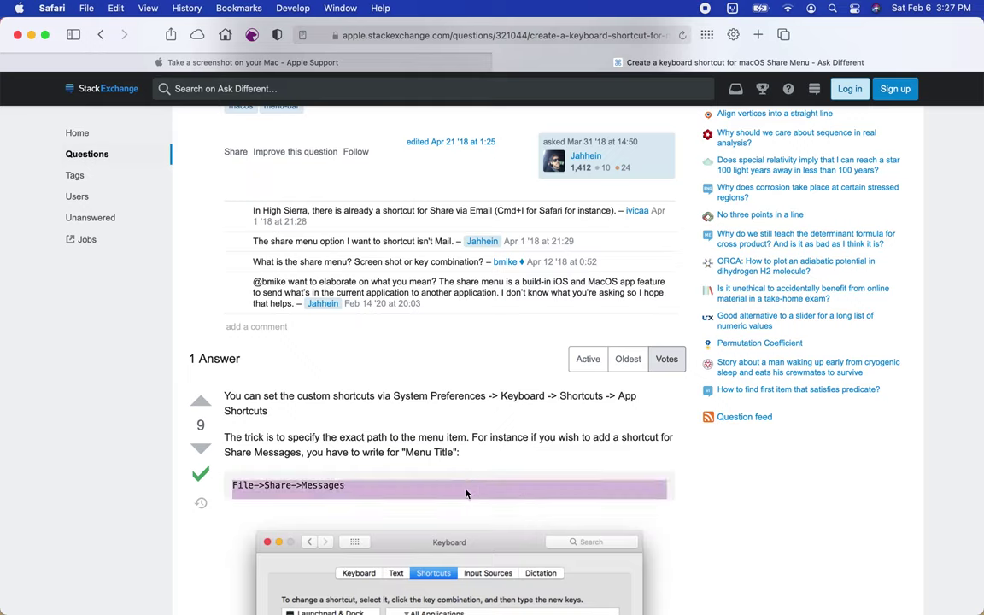
Select and copy only the text File->Share->Messages from the code line of the web answer.
left_click(346, 490)
scroll(346, 488, "down", 3)
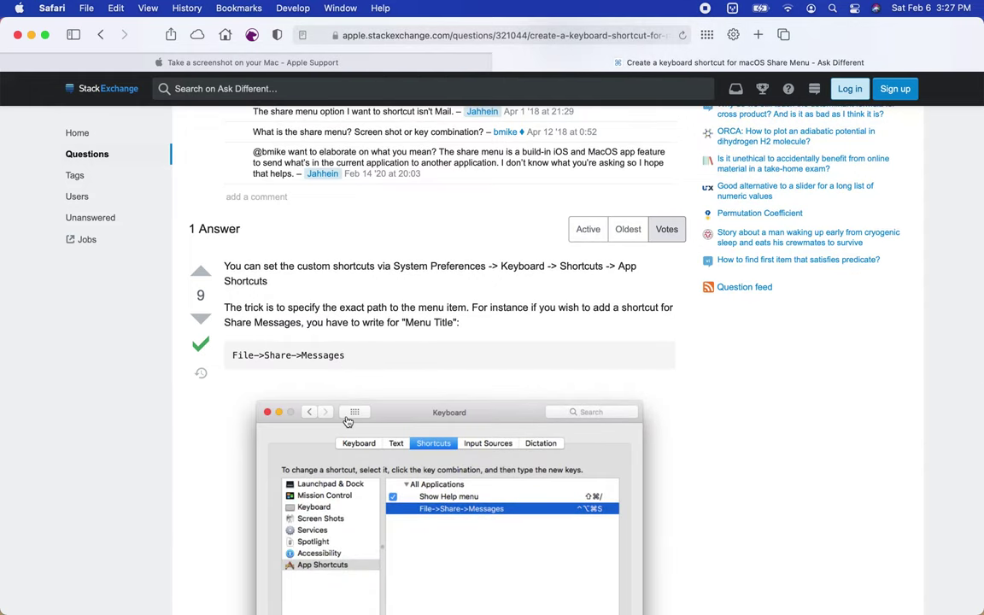
left_click_drag(347, 355, 233, 355)
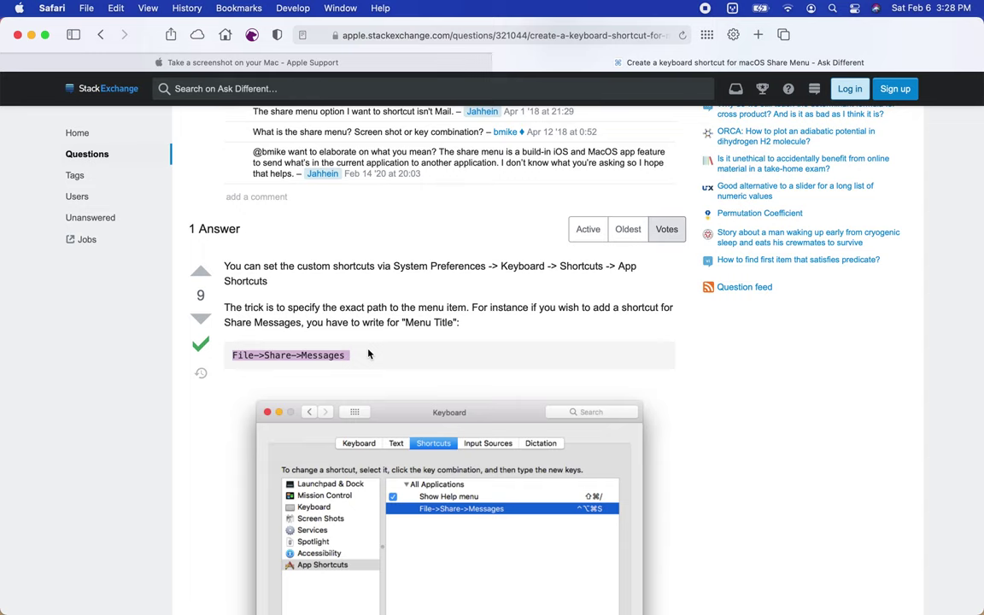
Switch to System Preferences and show the App Shortcuts category of the keyboard shortcuts.
key("super+space")
type("SY")
key("Return")
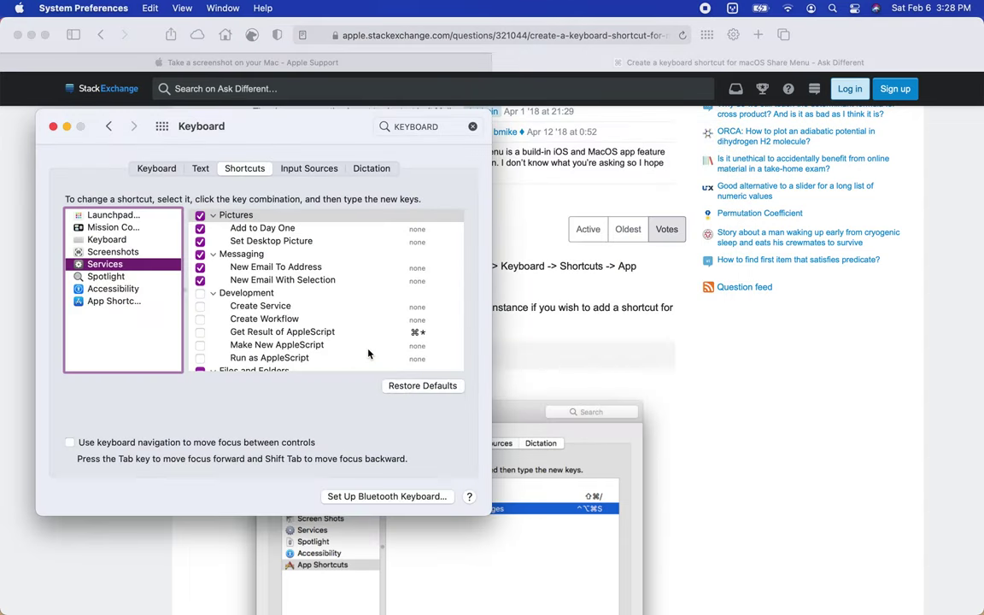
left_click(157, 301)
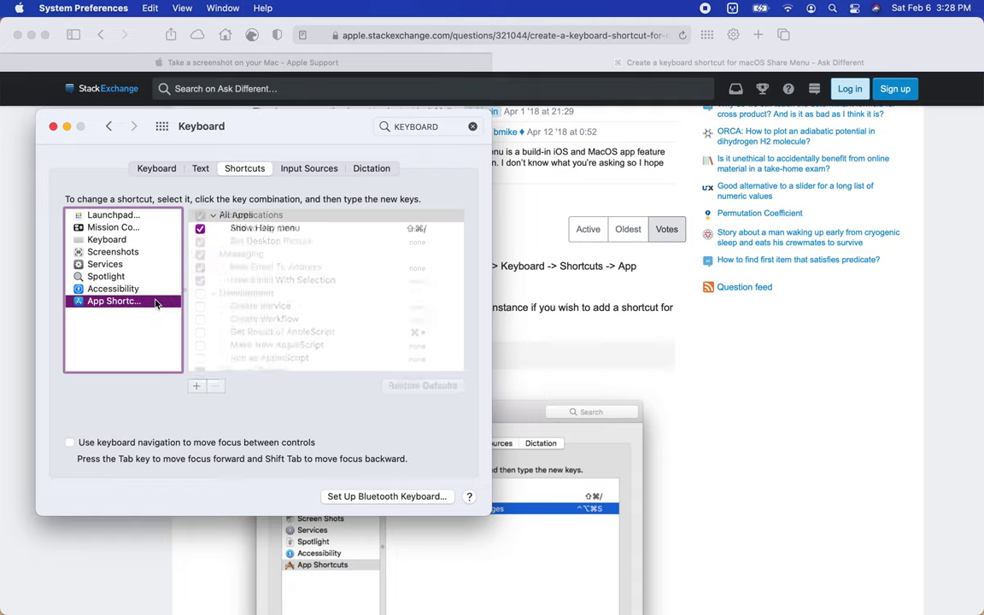
Add an Option-Shift-S shortcut for All Applications with the copied menu title File->Share->Messages, and return to the web answer in Safari.
left_click(195, 385)
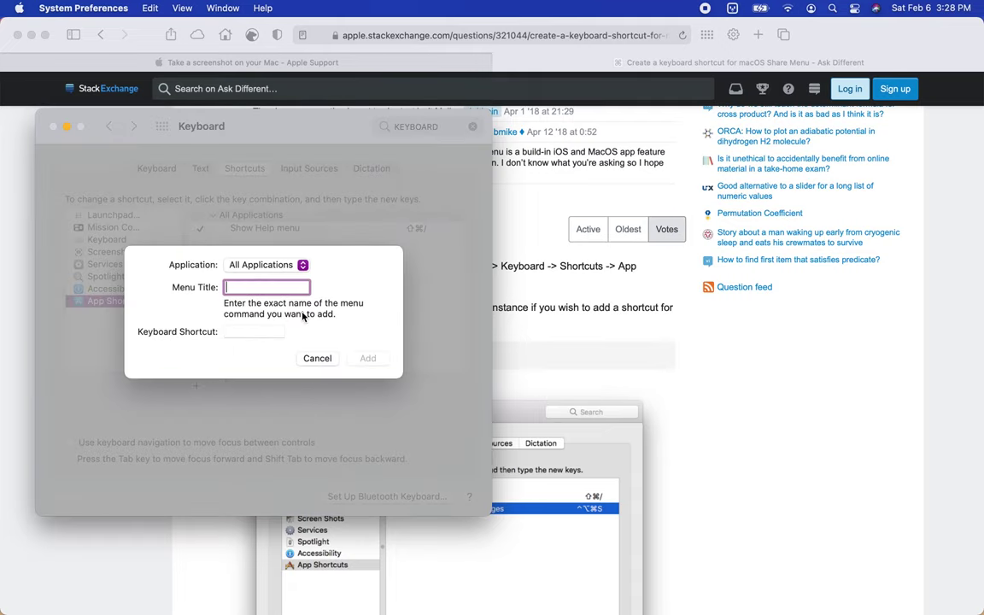
key("super+v")
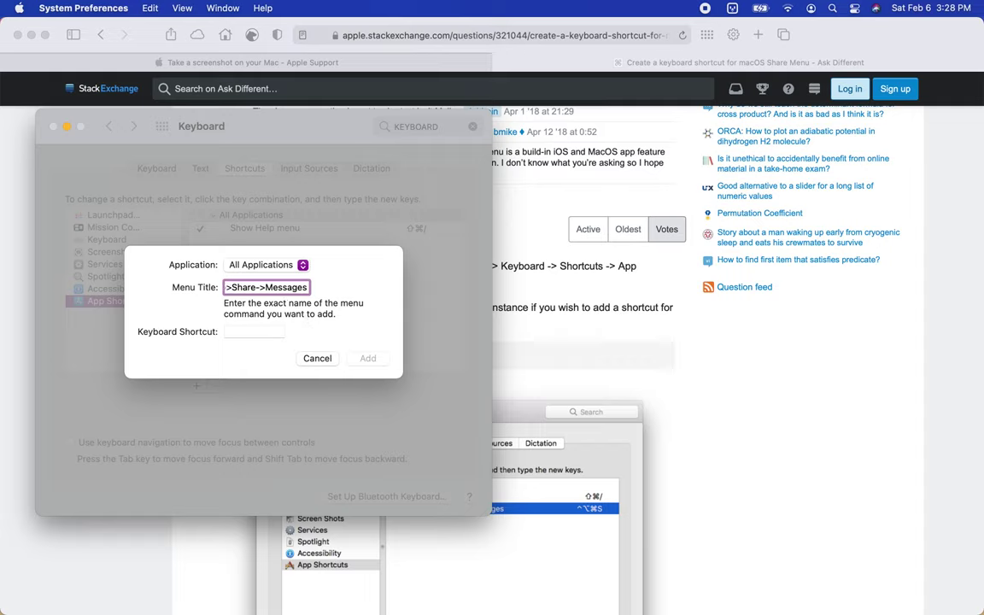
left_click(279, 332)
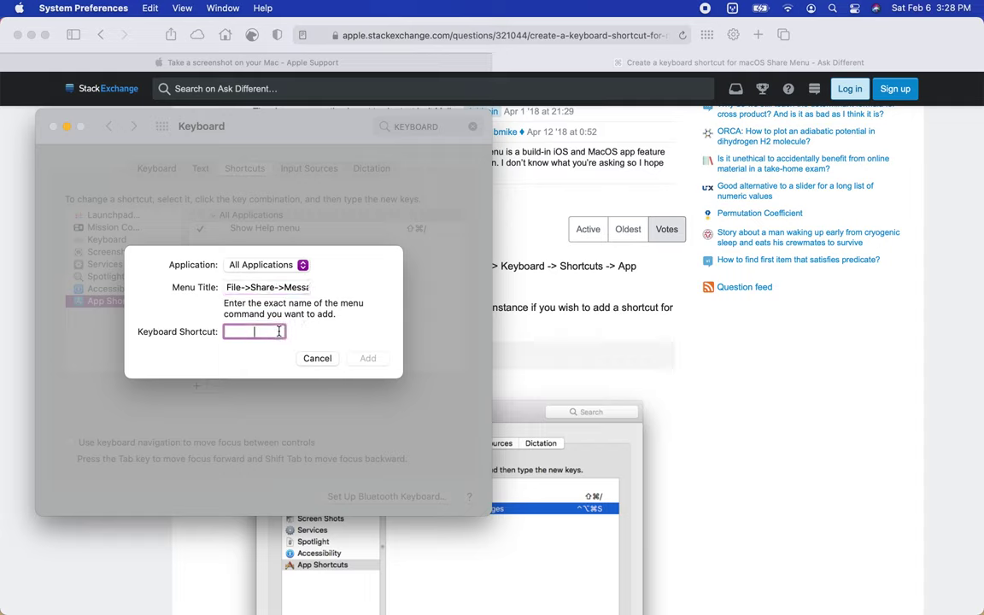
key("alt+shift+s")
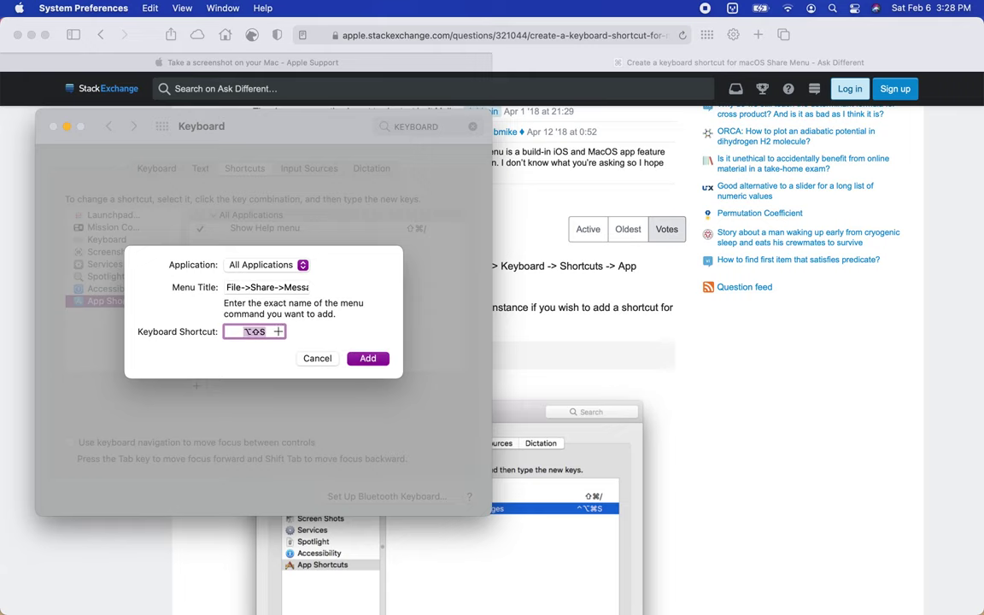
left_click(367, 358)
key("super+q")
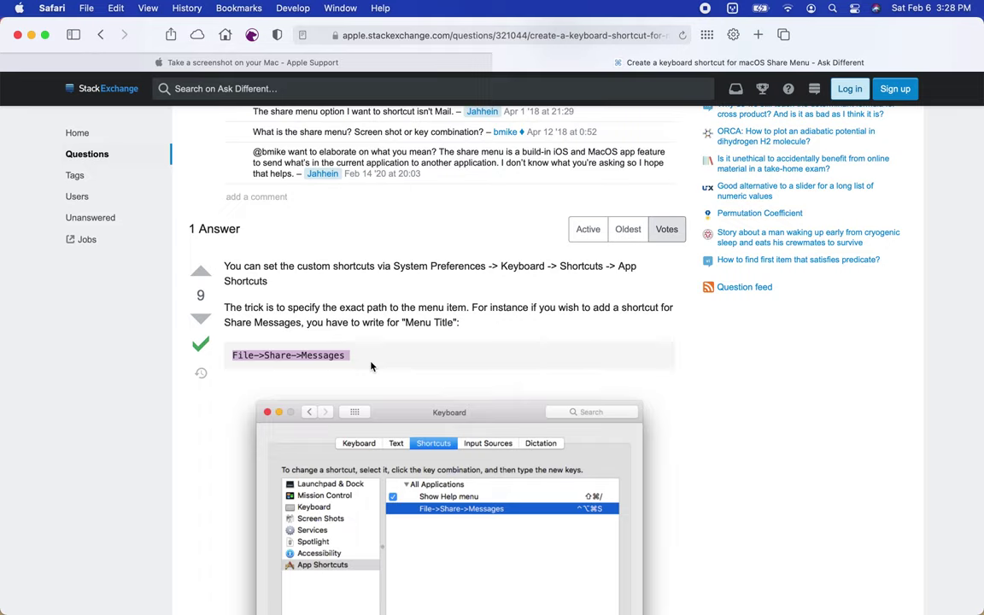
Deselect the copied text, send the current web page to the Bear notes app, and return to Safari.
left_click(331, 245)
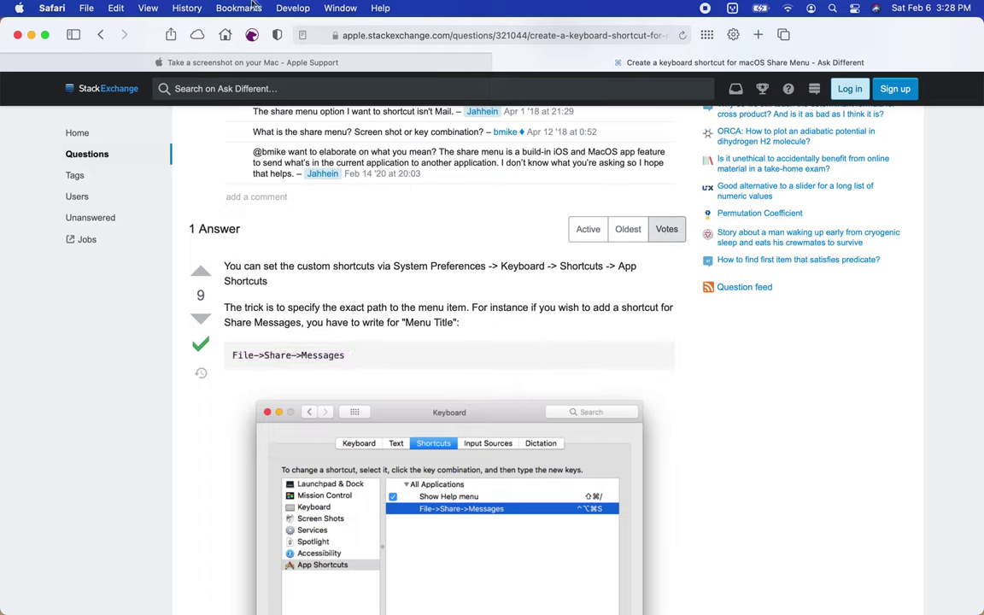
left_click(252, 36)
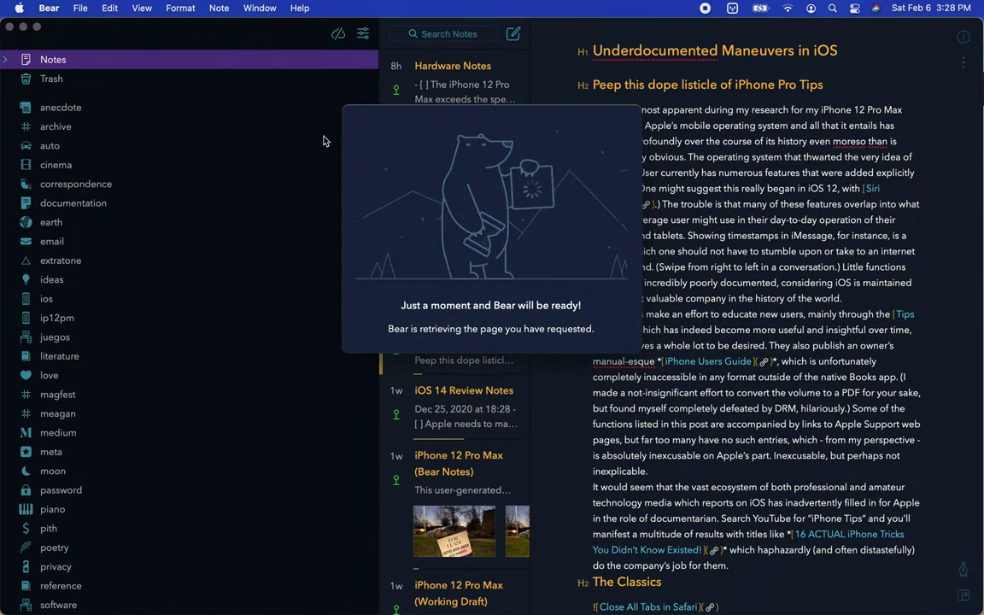
key("super+Tab")
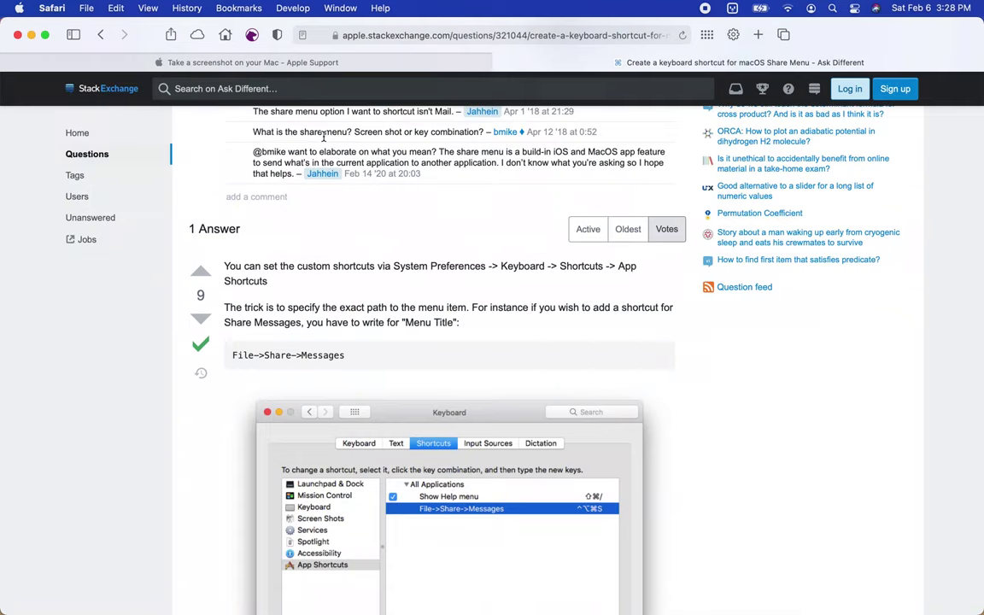
Switch to System Preferences, select the File->Share->Messages shortcut, look up its text, and return to Safari.
key("super+Tab")
key("super+Tab")
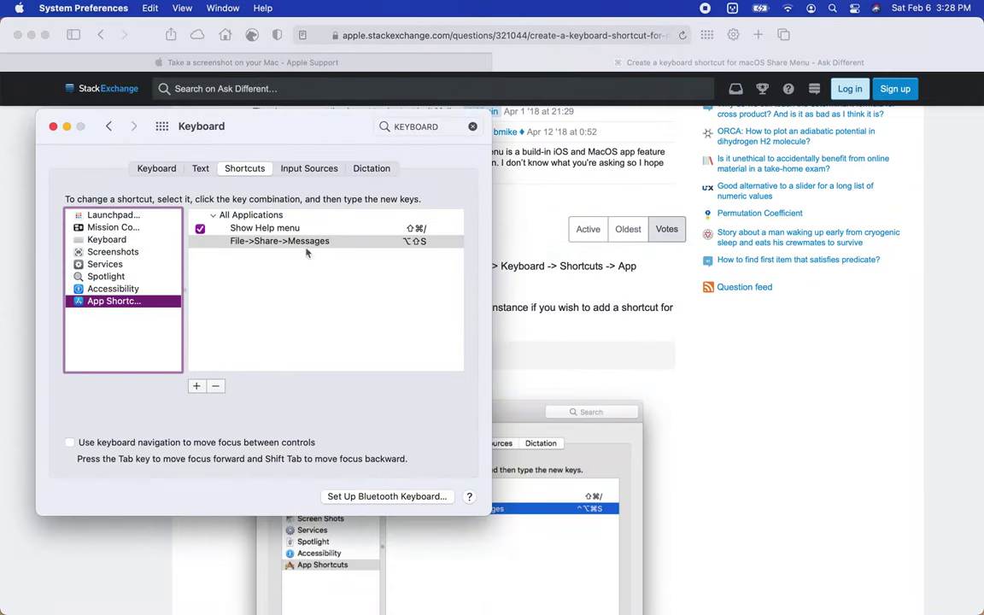
left_click(200, 245)
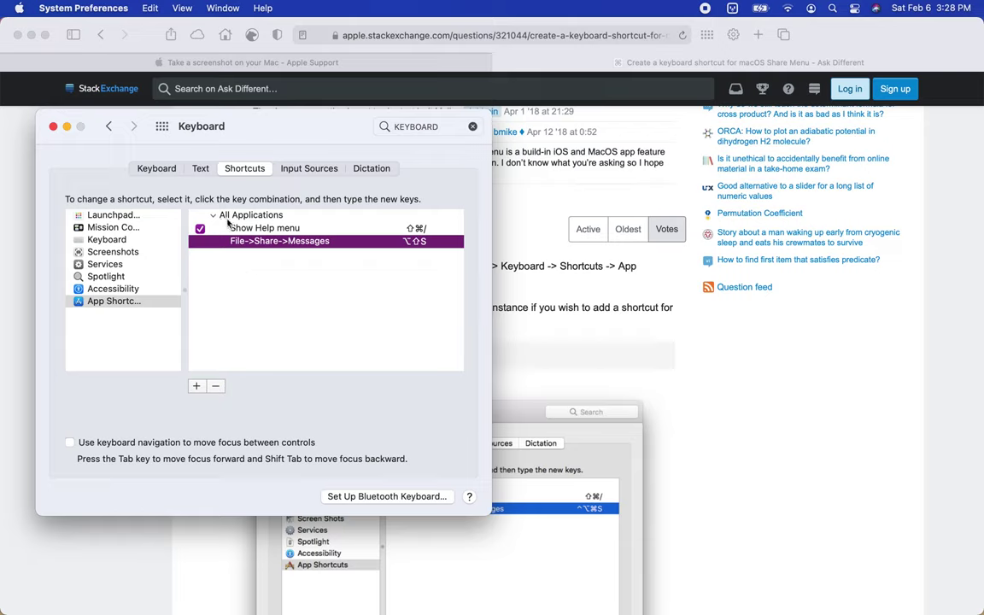
right_click(250, 245)
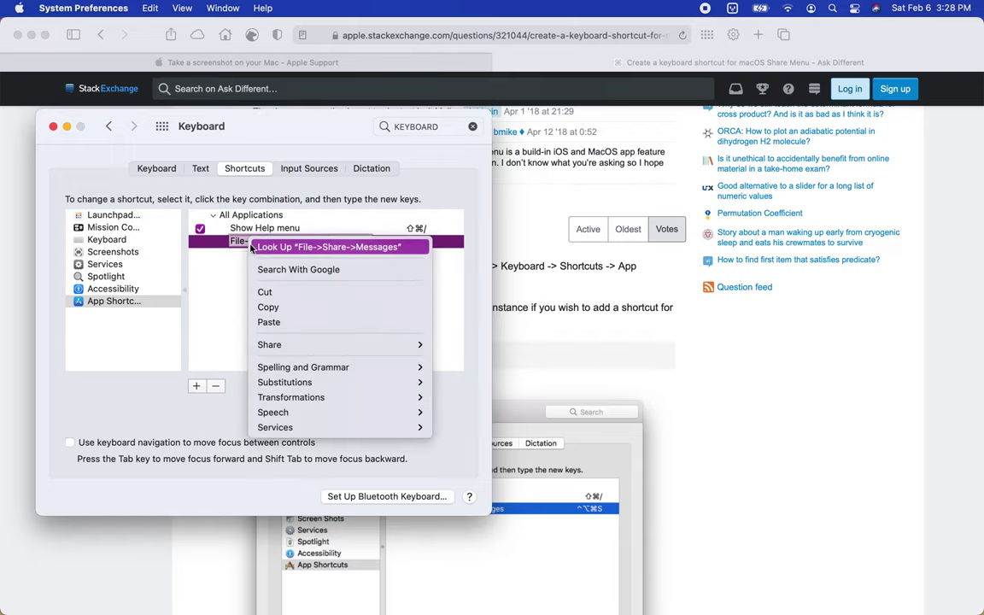
left_click(256, 247)
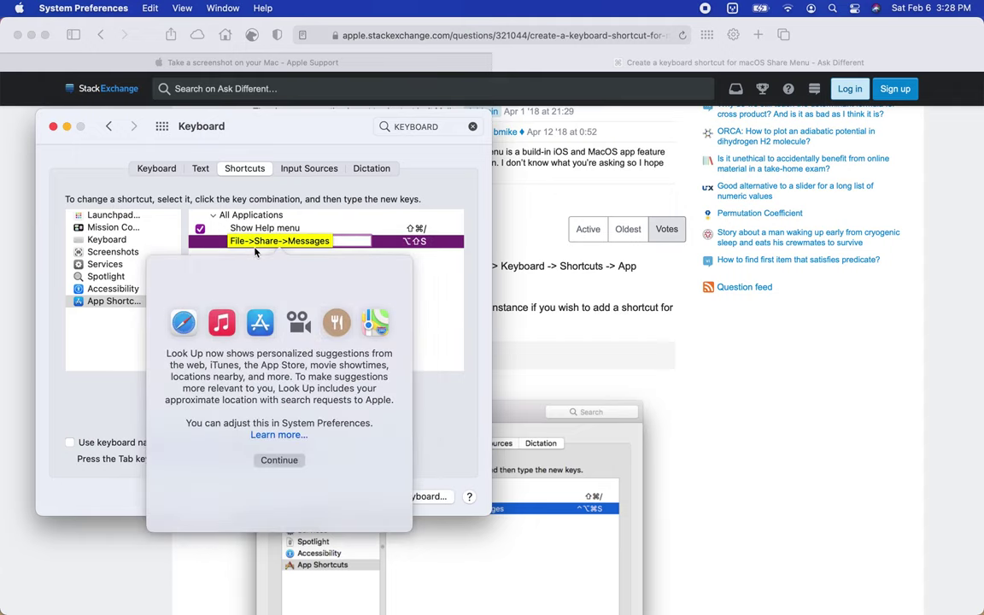
left_click(519, 363)
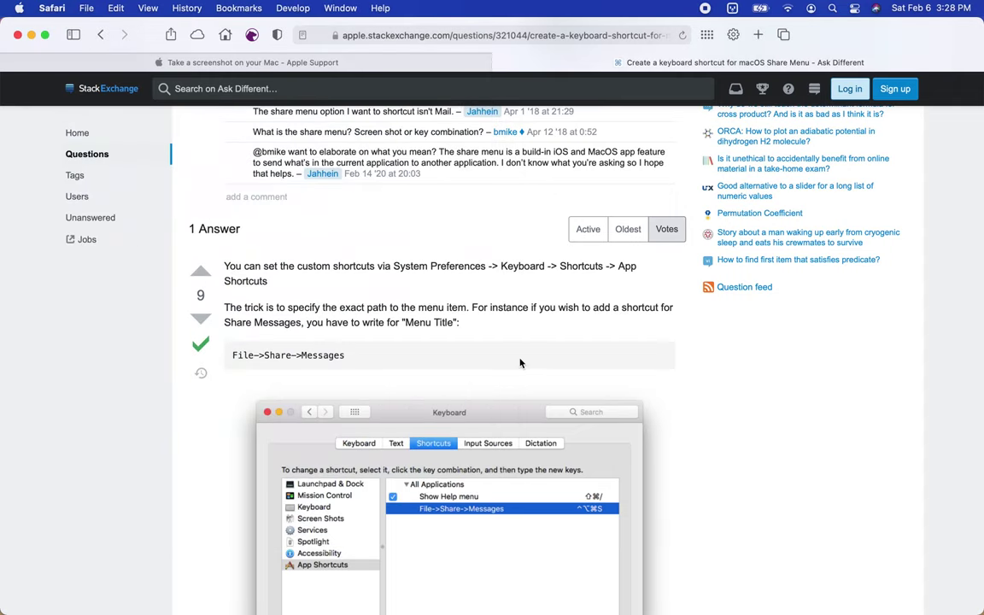
Return to System Preferences and view the sharing options offered for the File->Share->Messages title text.
key("super+Tab")
right_click(261, 242)
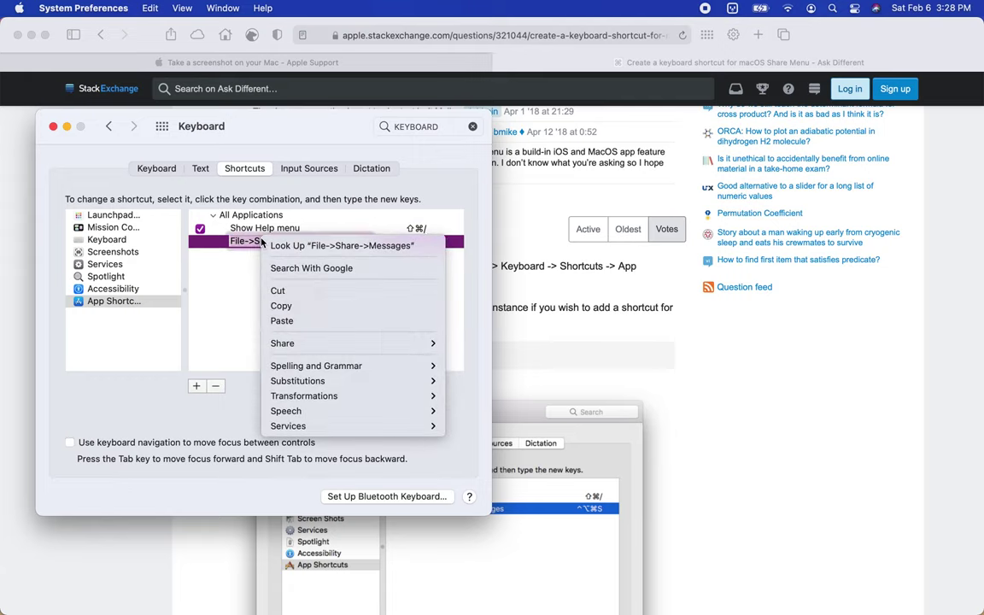
mouse_move(295, 346)
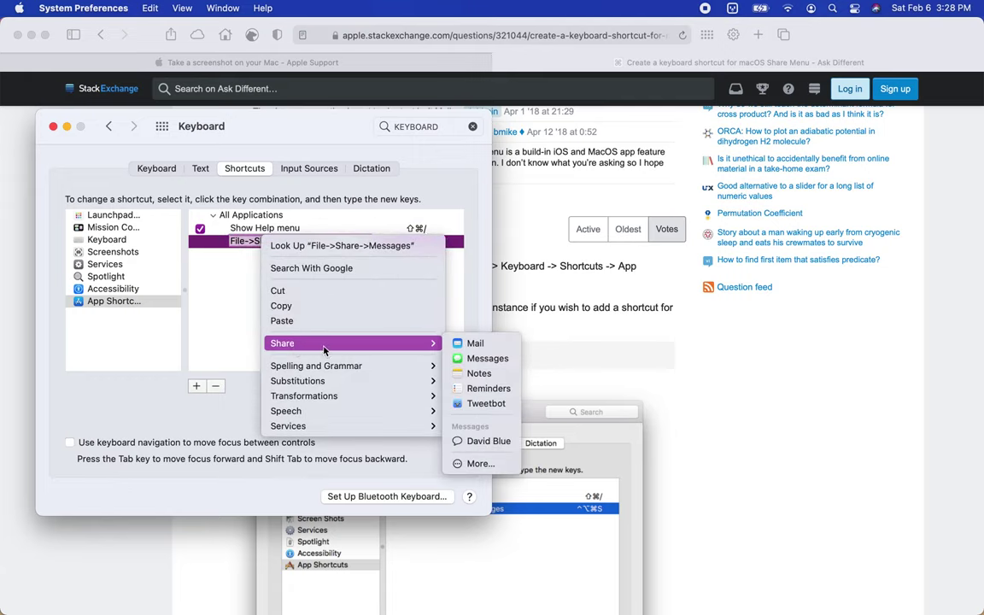
left_click(224, 275)
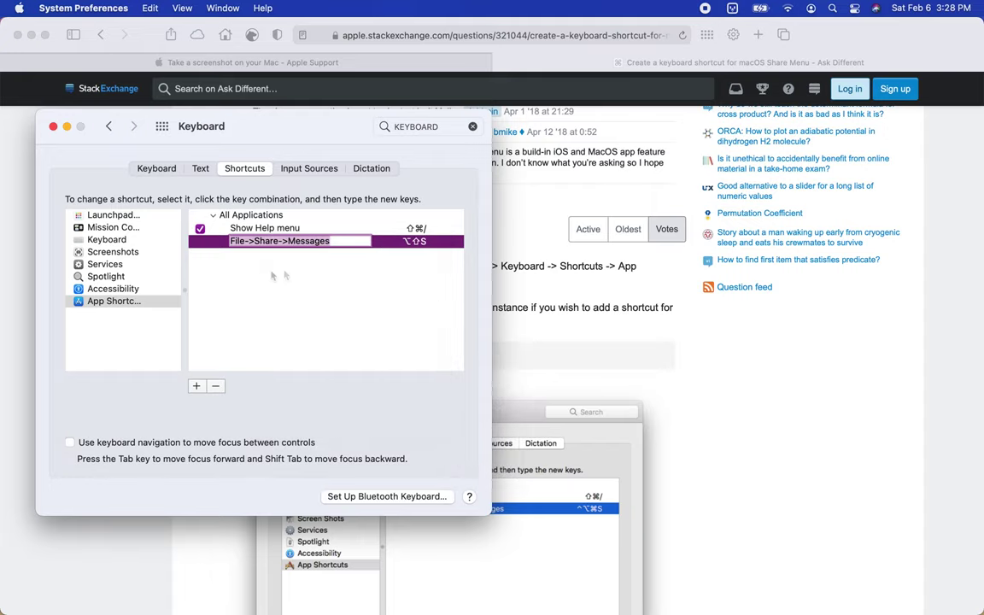
Shorten the menu title of the Option-Shift-S shortcut to File->Share.
key("Right")
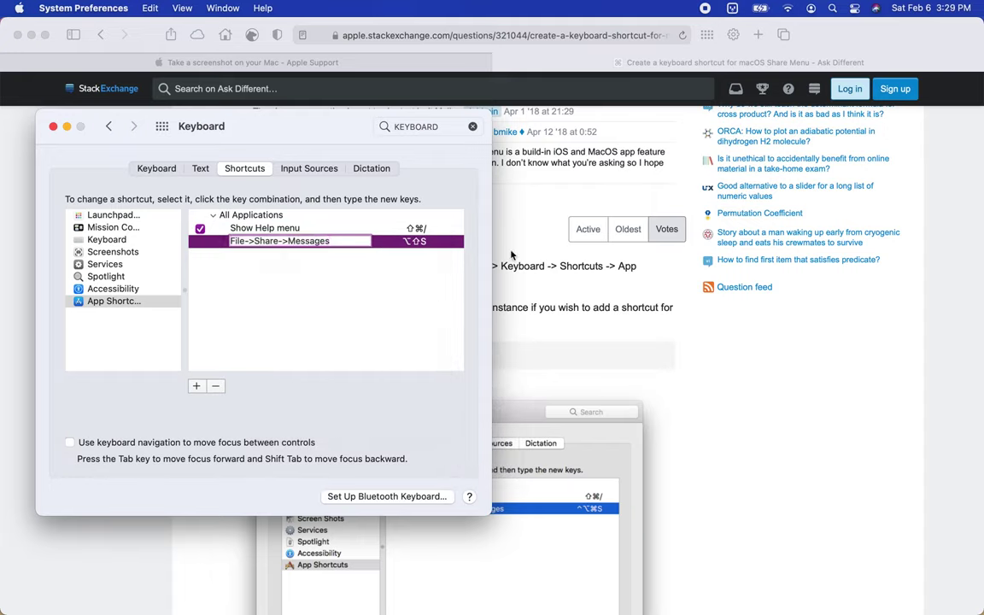
key("BackSpace")
key("BackSpace")
key("BackSpace")
key("BackSpace")
key("BackSpace")
key("BackSpace")
key("BackSpace")
key("BackSpace")
key("BackSpace")
key("BackSpace")
key("Return")
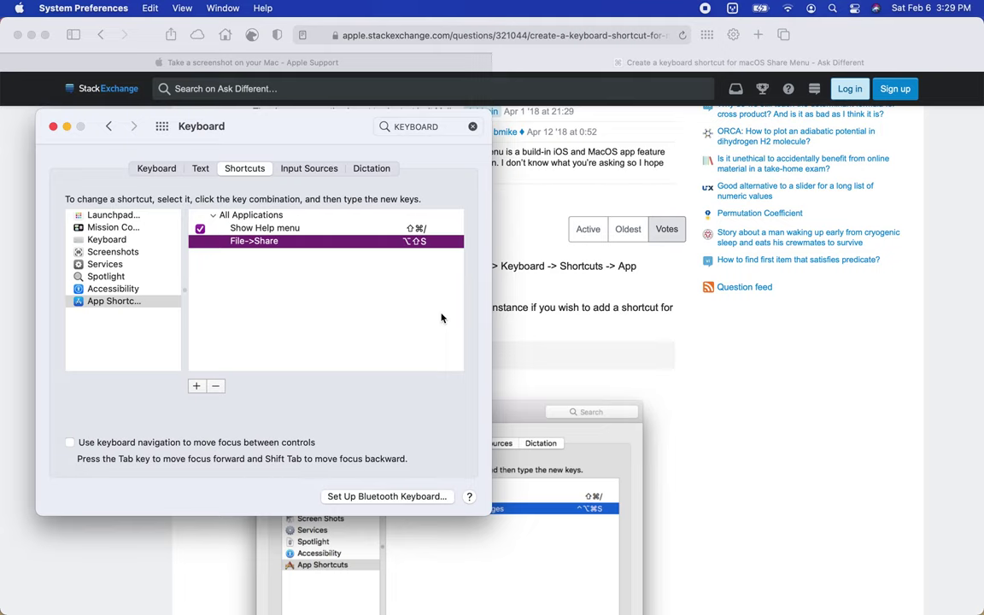
Return to Safari, look over the items offered for customizing the toolbar, and close the customization sheet.
left_click(576, 358)
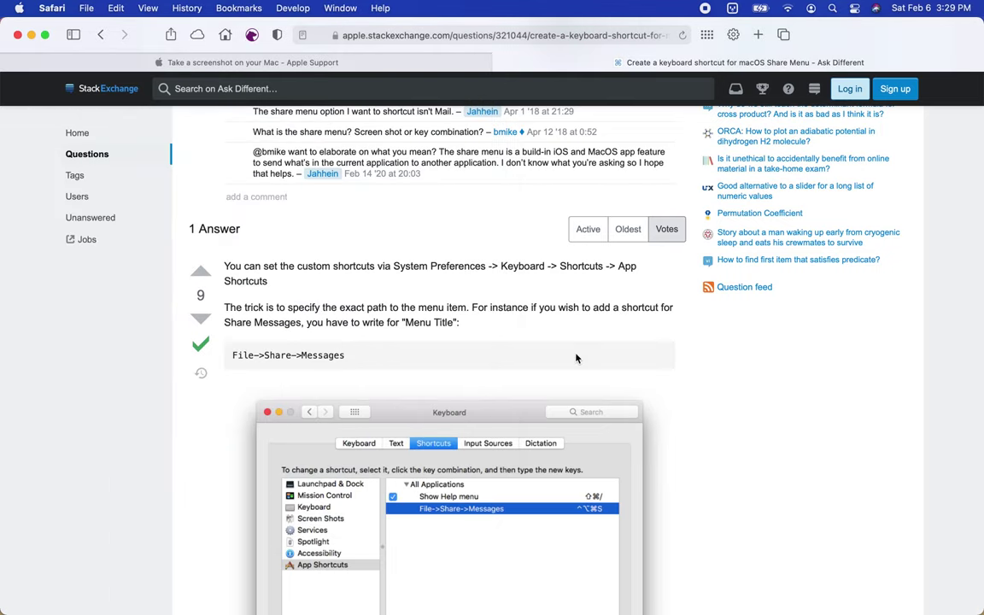
right_click(177, 46)
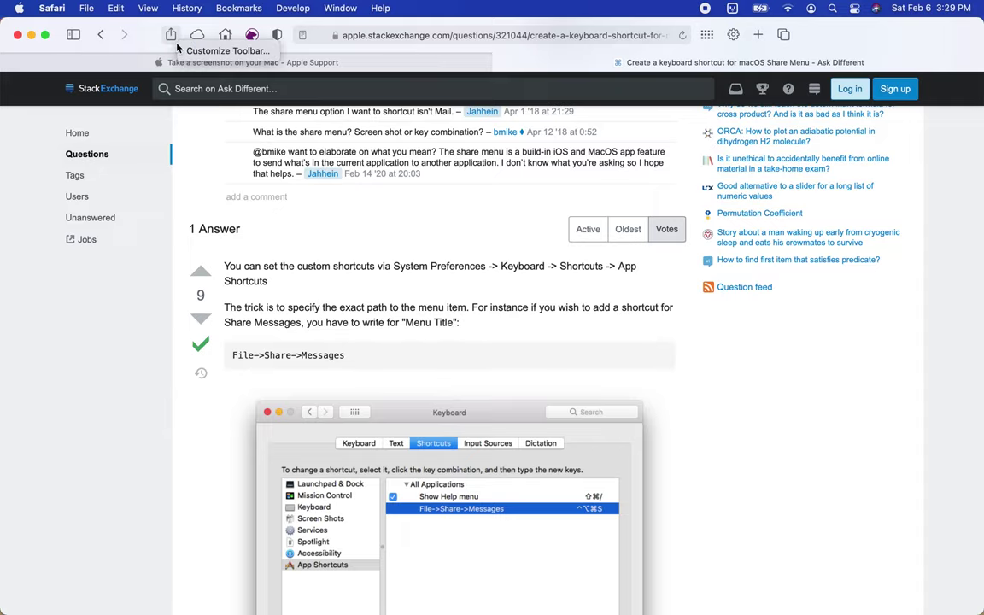
left_click(186, 50)
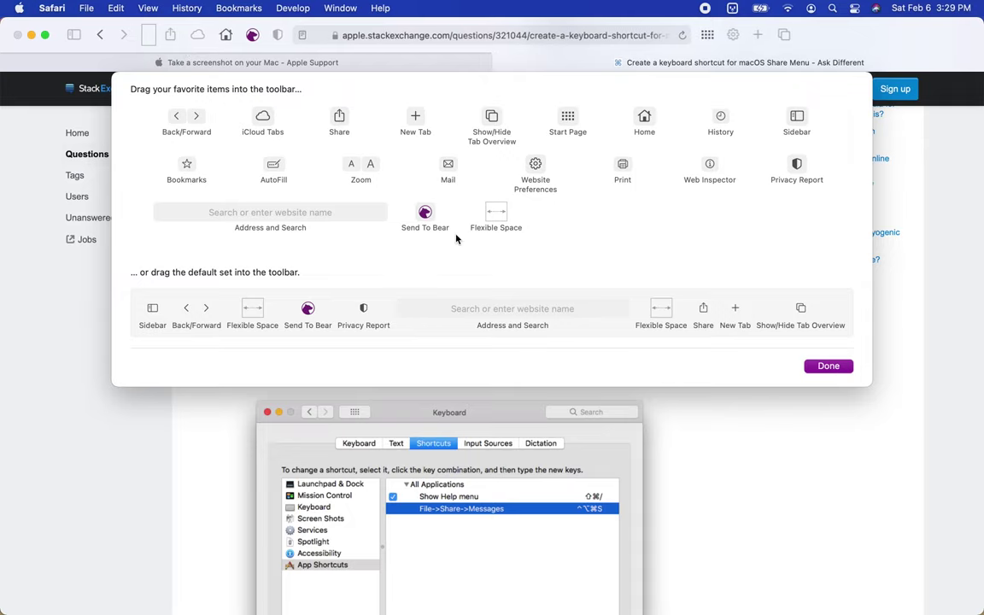
key("Return")
Reread the Ask Different question, its Share menu screenshots and the answer on specifying the exact menu path.
scroll(456, 239, "down", 10)
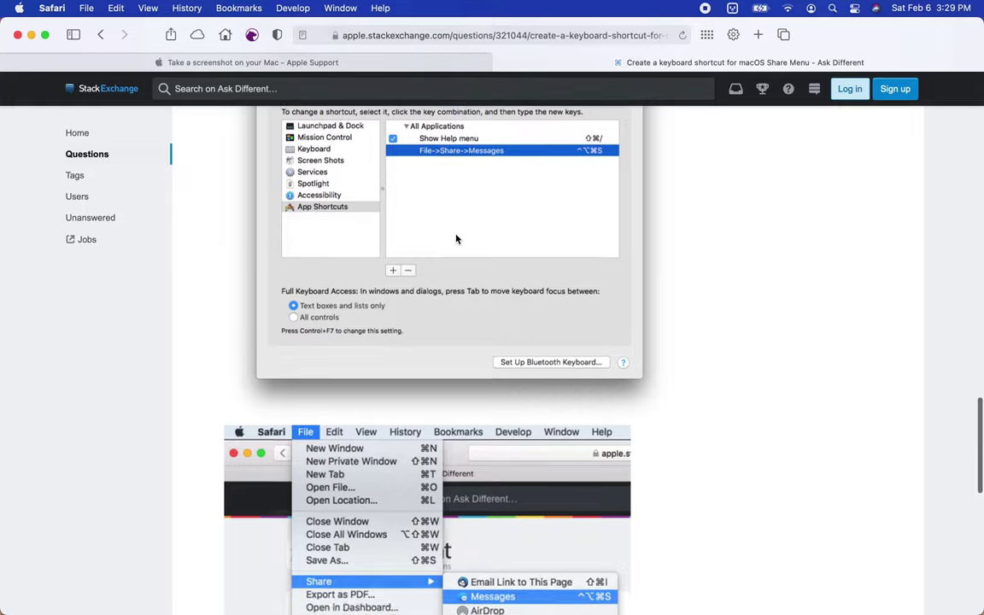
scroll(457, 240, "down", 1)
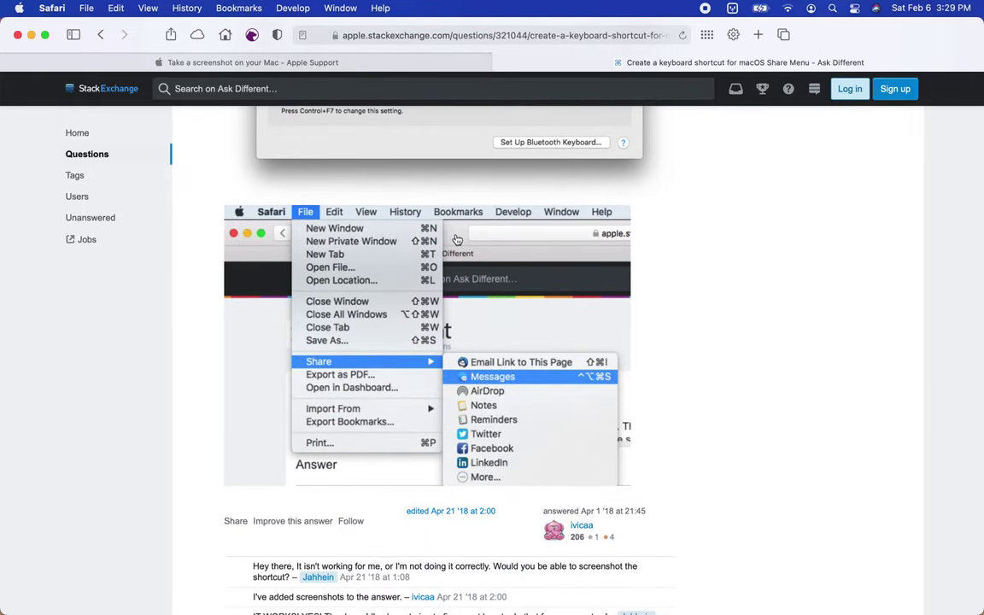
scroll(458, 240, "up", 15)
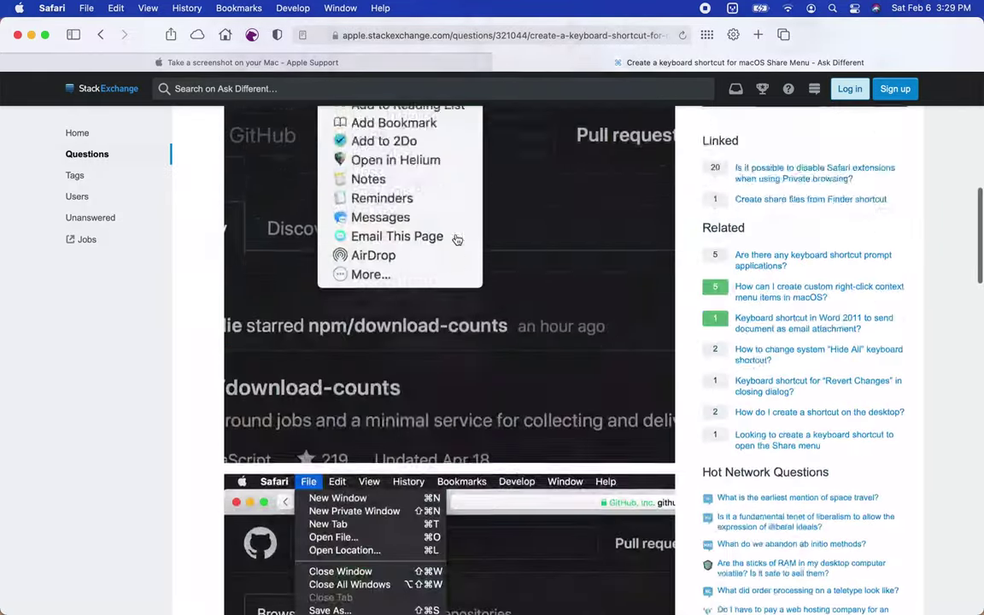
scroll(458, 243, "down", 5)
scroll(458, 243, "down", 5)
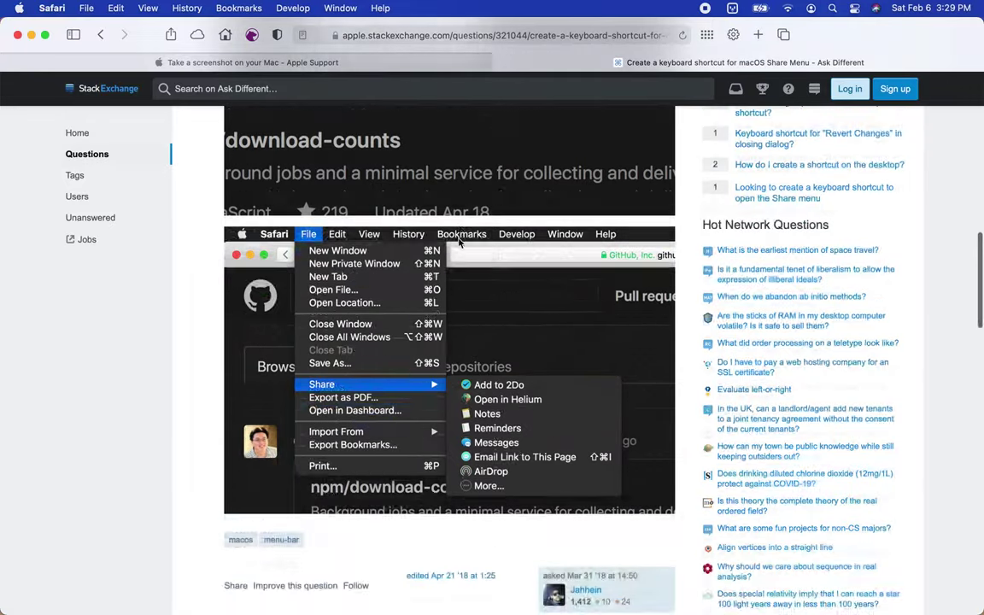
scroll(459, 243, "up", 15)
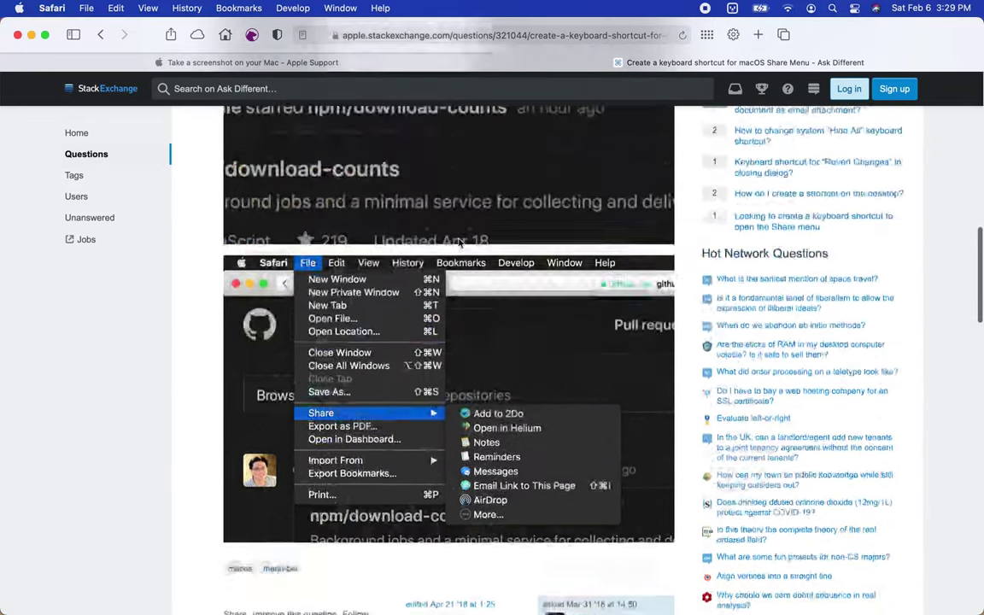
right_click(459, 240)
left_click(402, 218)
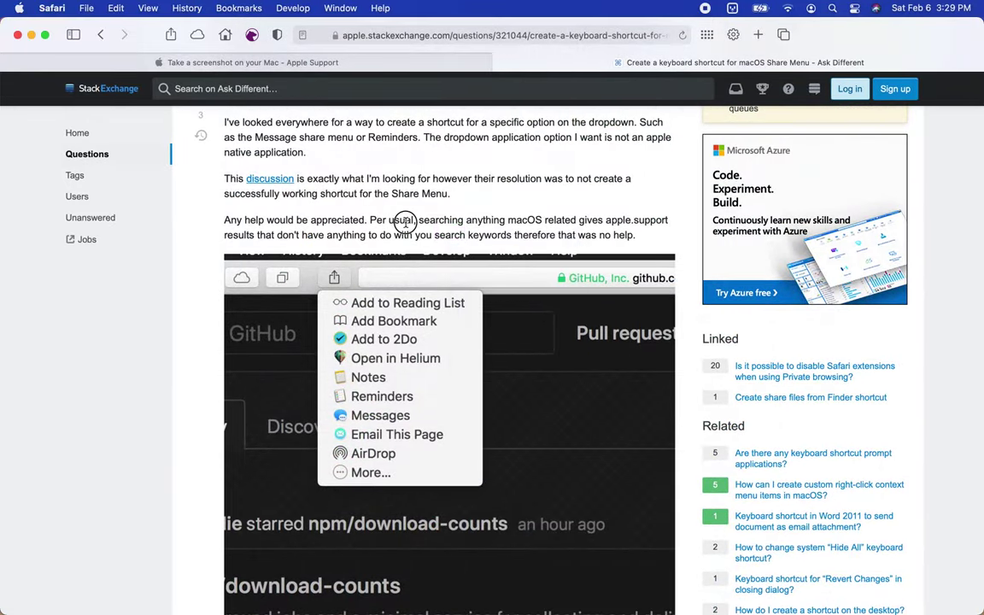
scroll(406, 226, "up", 2)
scroll(407, 226, "up", 3)
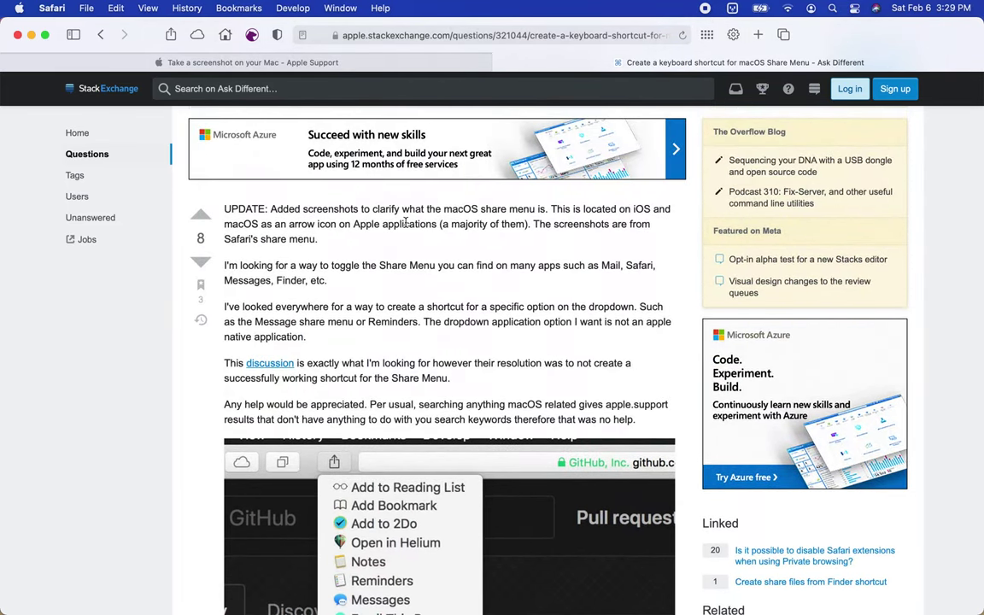
scroll(407, 224, "down", 20)
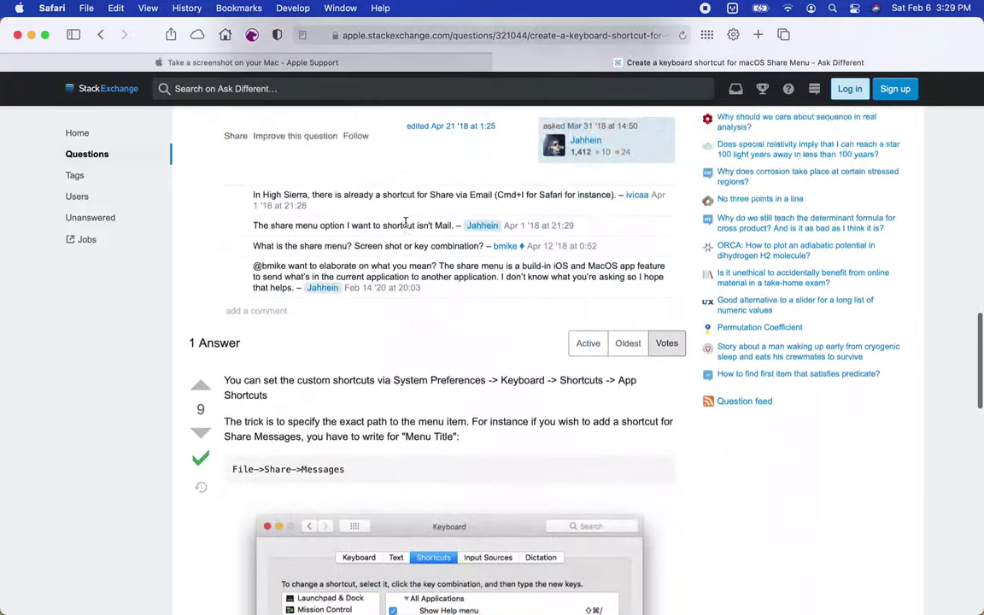
scroll(407, 224, "down", 1)
scroll(406, 224, "down", 1)
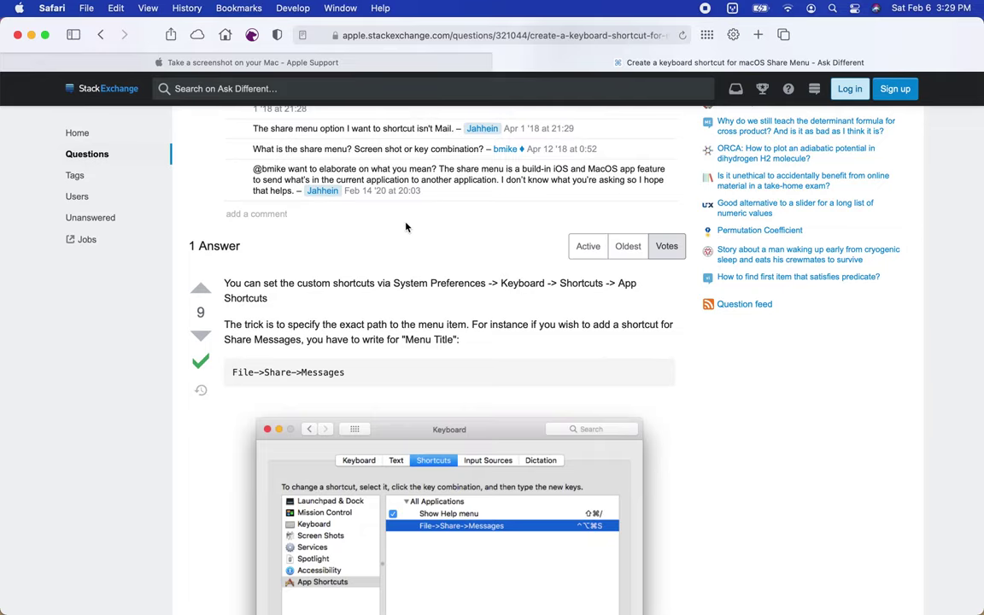
scroll(406, 226, "down", 4)
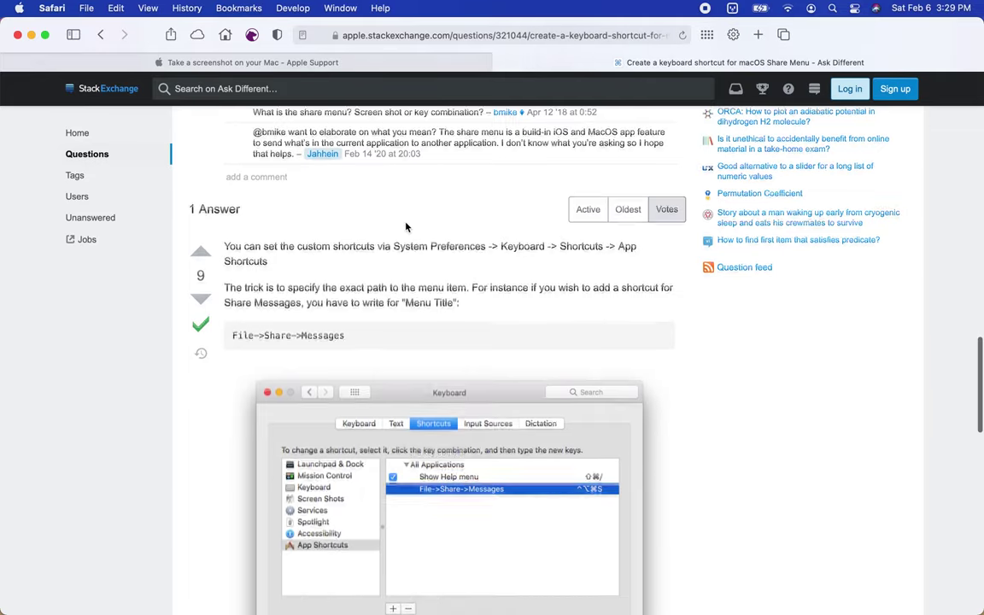
Compare the answer's screenshots of the Share submenu with the sharing options Safari offers for this page.
scroll(407, 226, "down", 3)
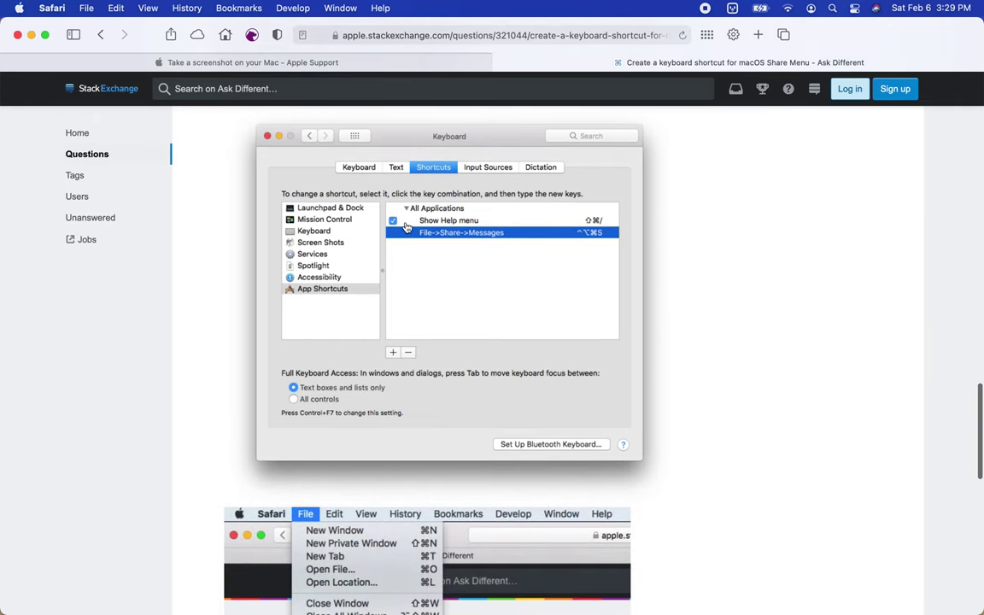
scroll(407, 226, "down", 3)
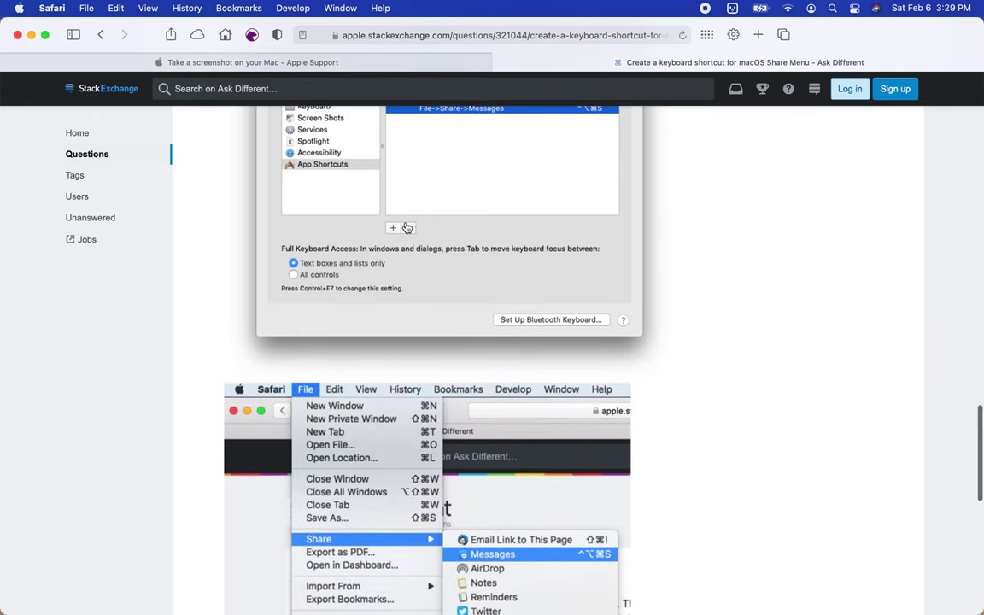
left_click(86, 8)
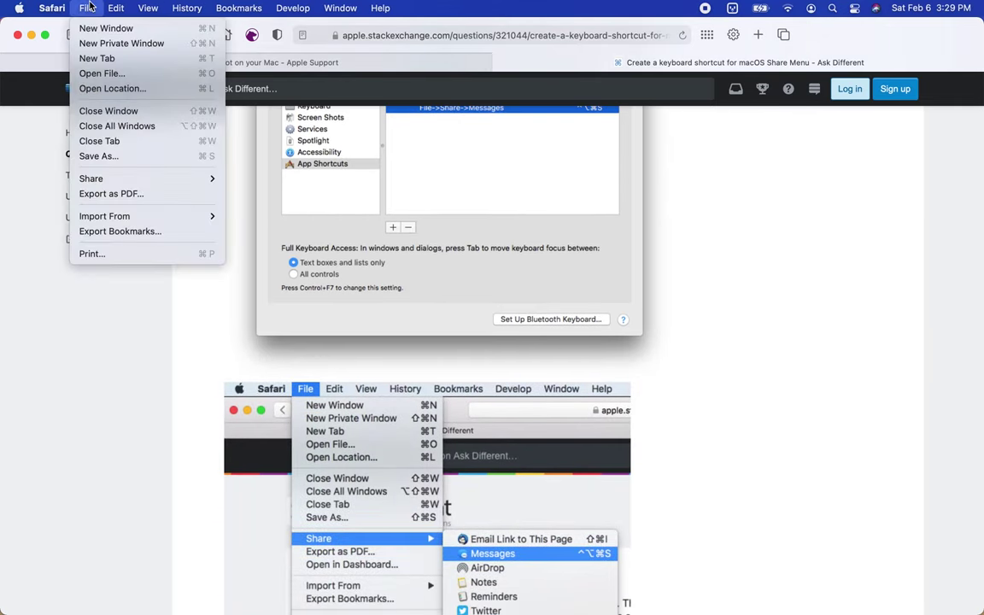
mouse_move(94, 180)
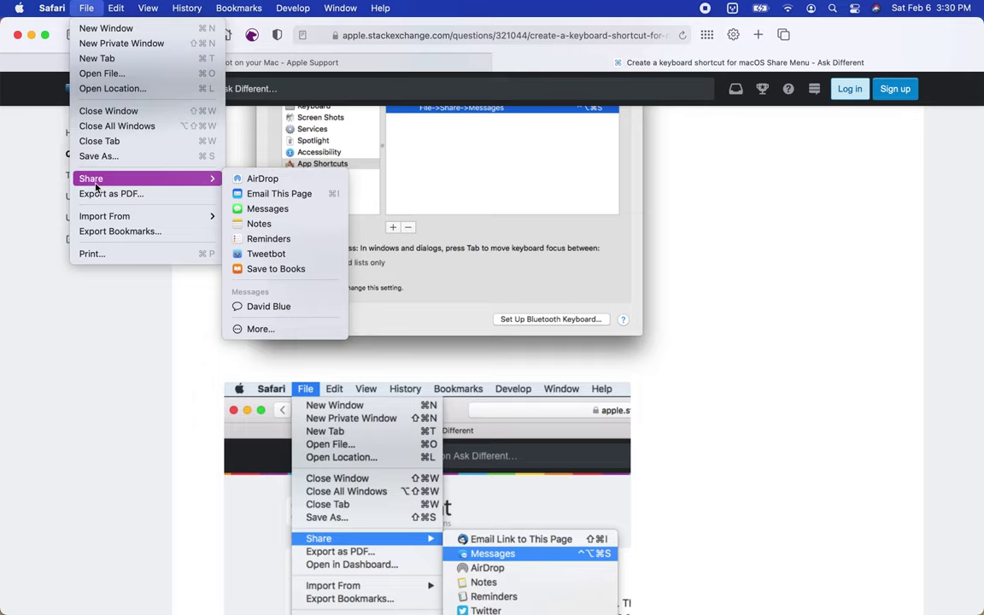
Switch to System Preferences and open the menu title of the File->Share shortcut for editing.
key("super+space")
type("KE")
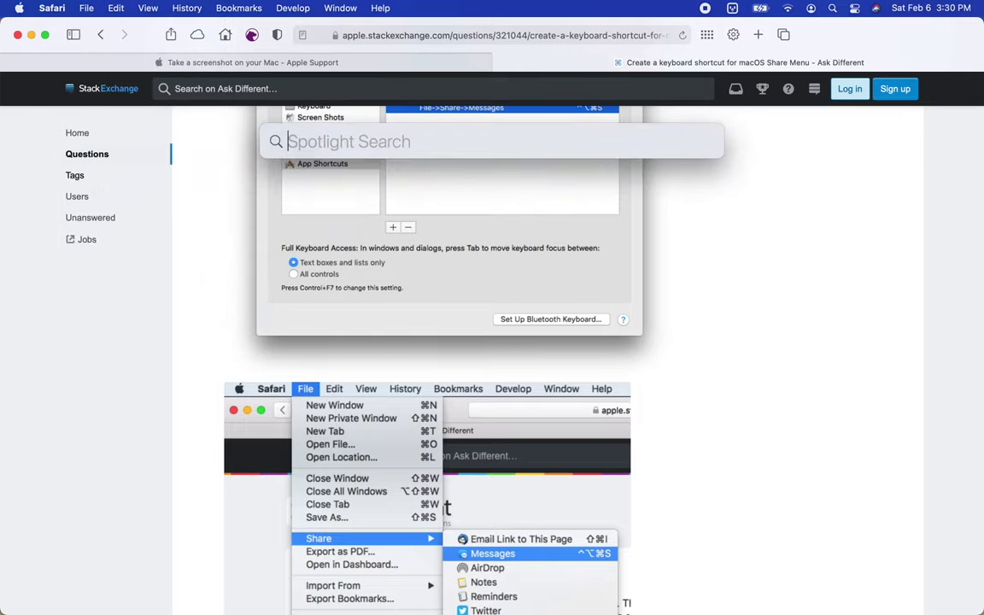
type("SYS")
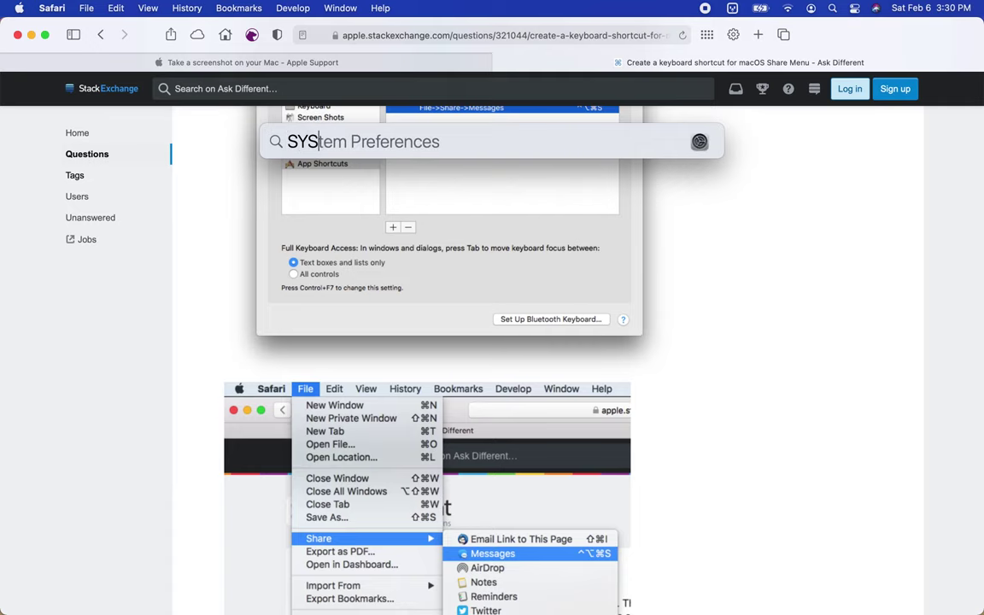
key("Return")
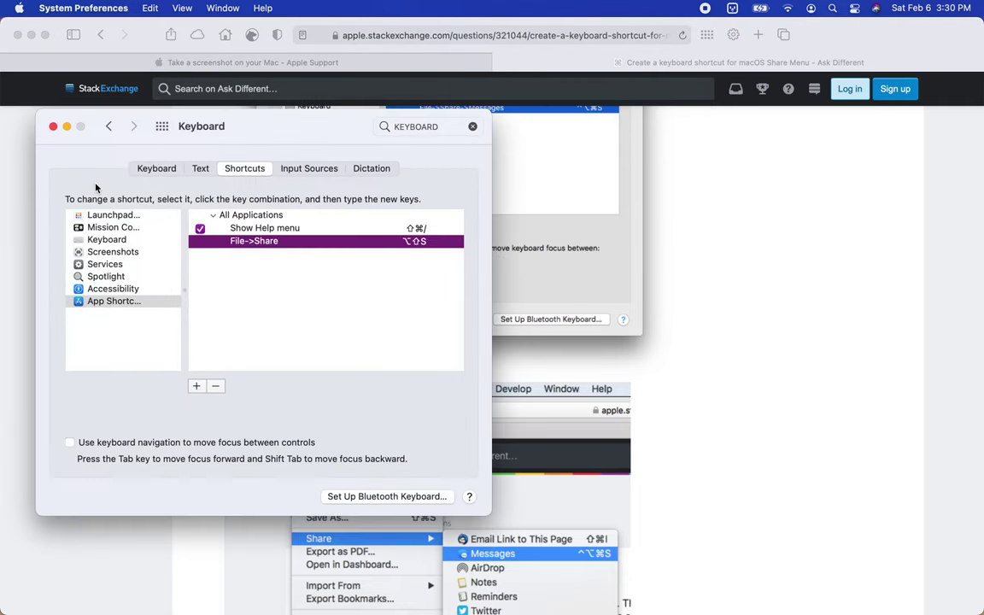
double_click(265, 241)
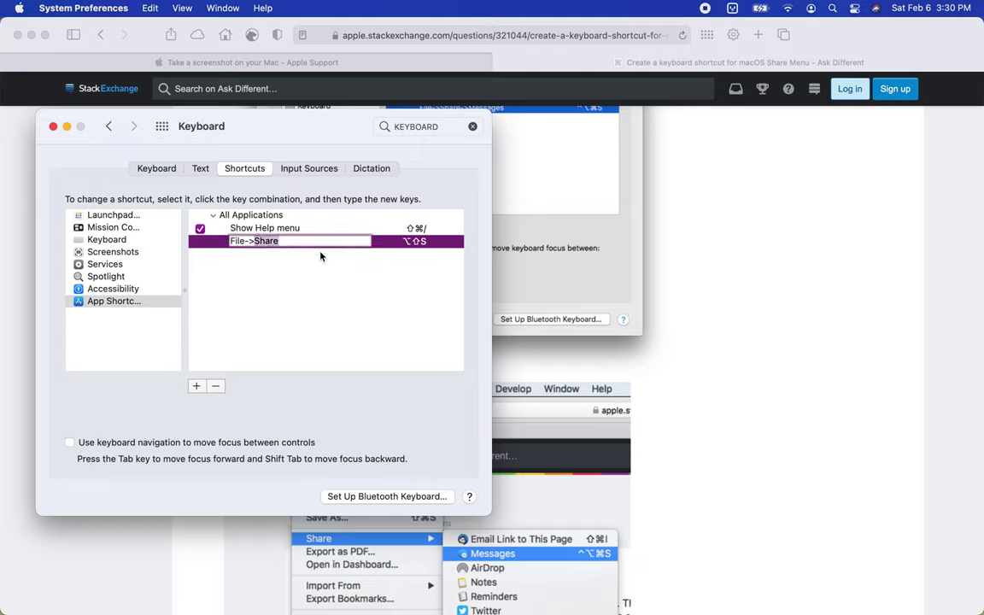
Return to Safari, review the page's sharing options, and open the extension settings through the More option.
left_click(742, 268)
left_click(84, 8)
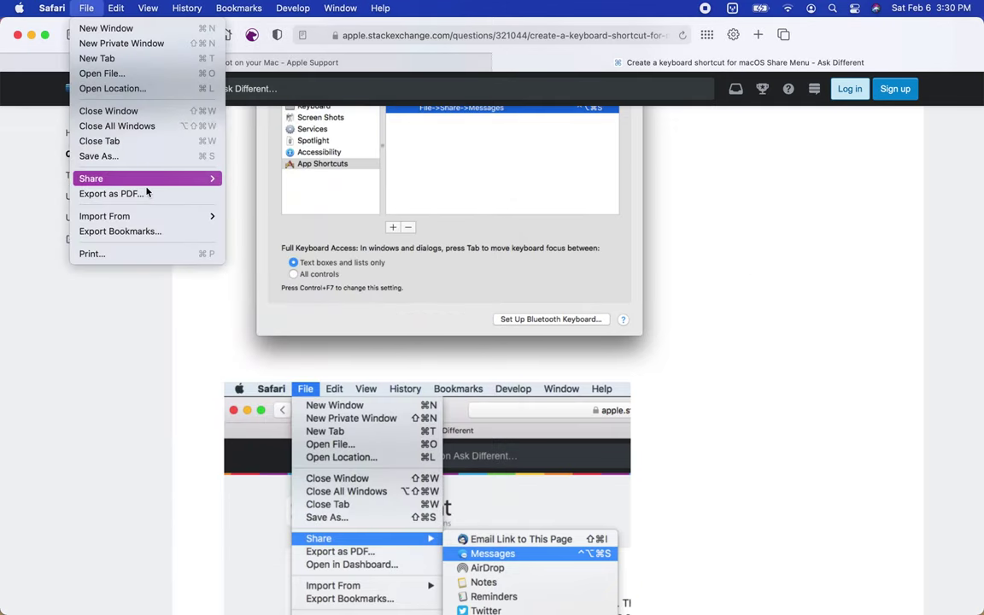
mouse_move(147, 185)
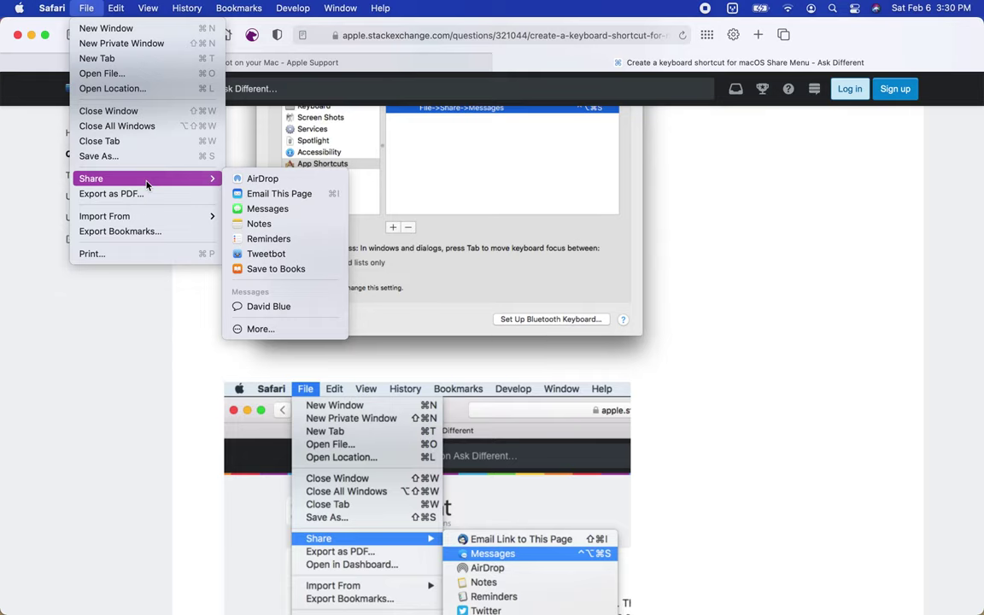
left_click(300, 338)
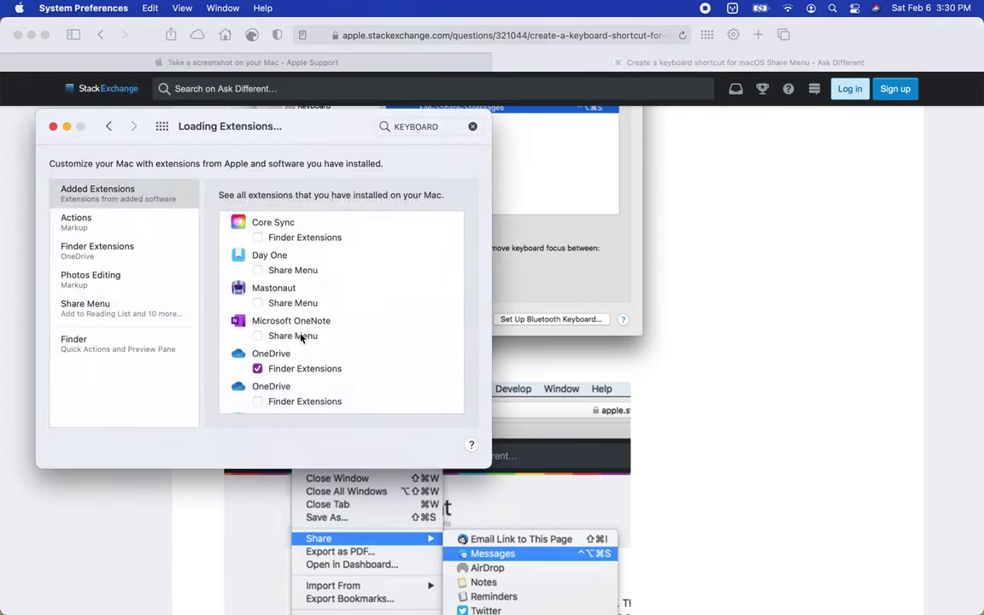
Go back to the keyboard shortcut settings and change the File->Share shortcut's menu title to File->Share->AirDrop.
left_click(109, 126)
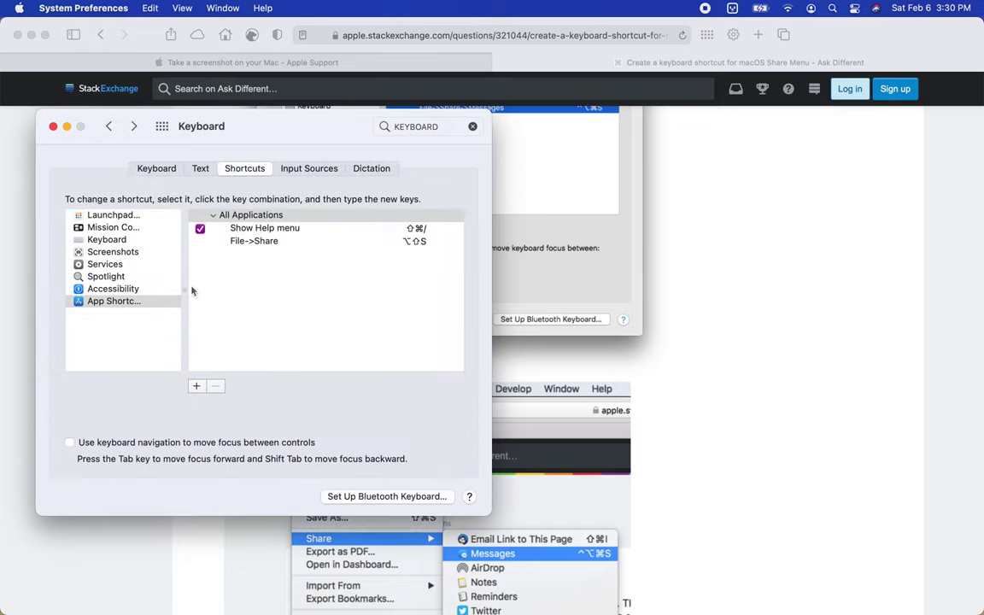
left_click(265, 246)
left_click(265, 246)
left_click(299, 244)
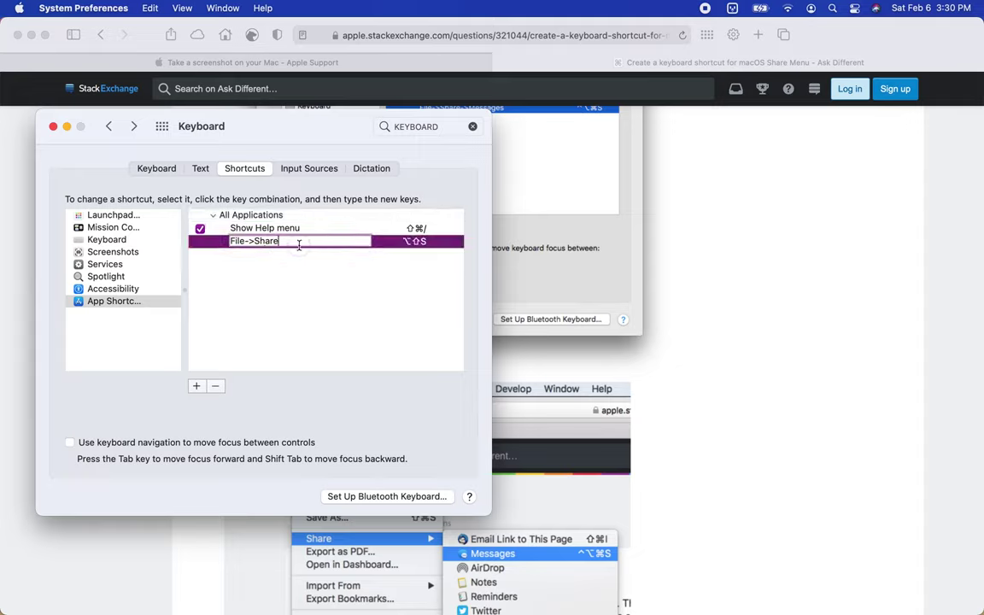
type("P")
key("BackSpace")
key("BackSpace")
type("->AIR")
key("BackSpace")
key("BackSpace")
type("irDrop")
key("Return")
Open the key combination of the File->Share->AirDrop shortcut for editing.
double_click(425, 242)
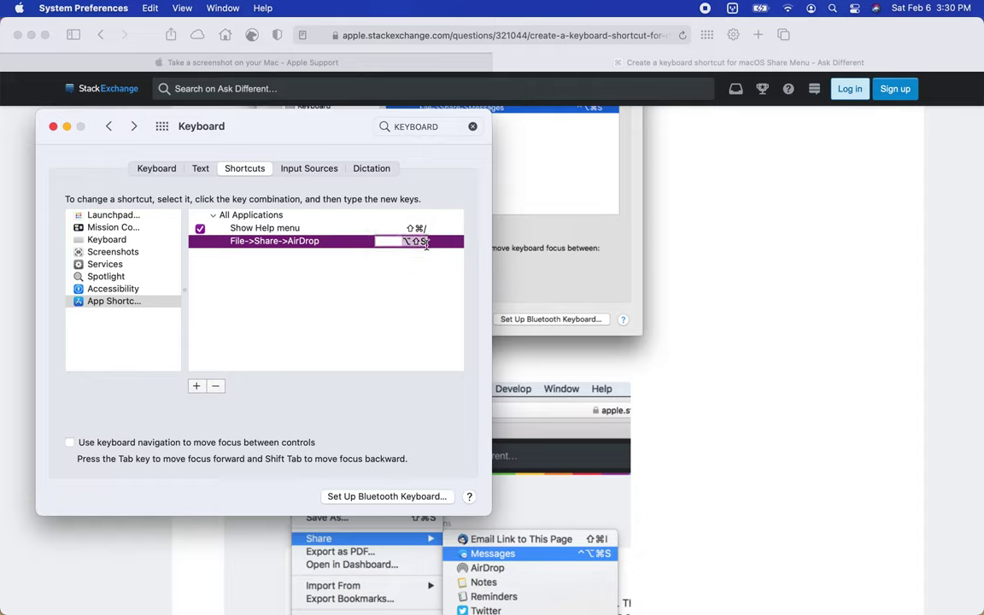